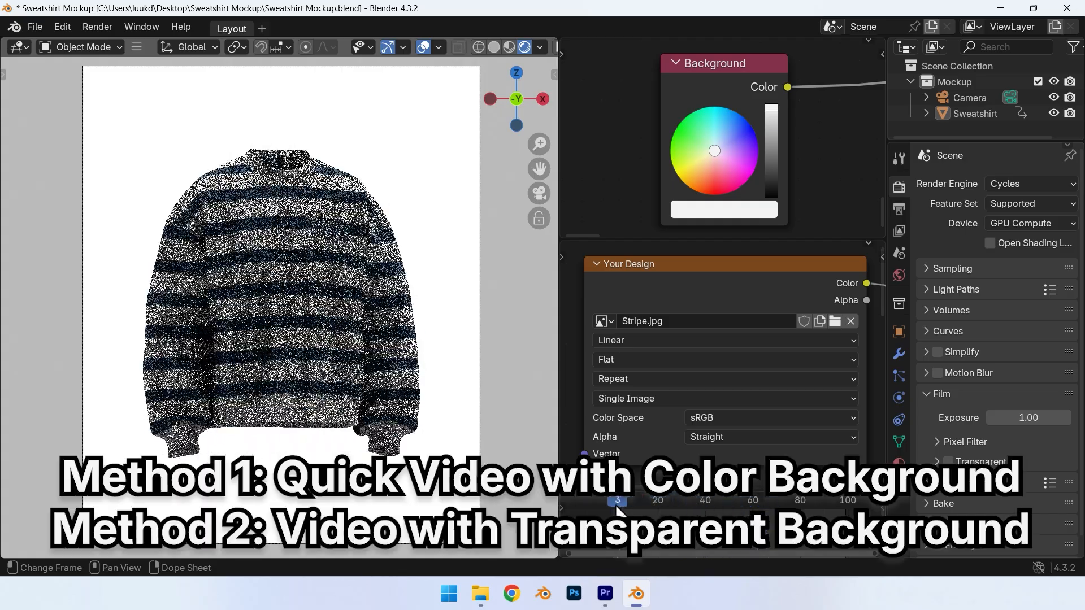
Step: Change the Background node's world color from white to a light blue
{"action": "left_click", "coordinate": [721, 210]}
{"action": "left_click_drag", "start_coordinate": [759, 303], "coordinate": [773, 294]}
{"action": "scroll", "coordinate": [772, 294], "scroll_direction": "down", "scroll_amount": 1}
{"action": "left_click", "coordinate": [768, 288]}
{"action": "left_click_drag", "start_coordinate": [769, 286], "coordinate": [776, 291]}
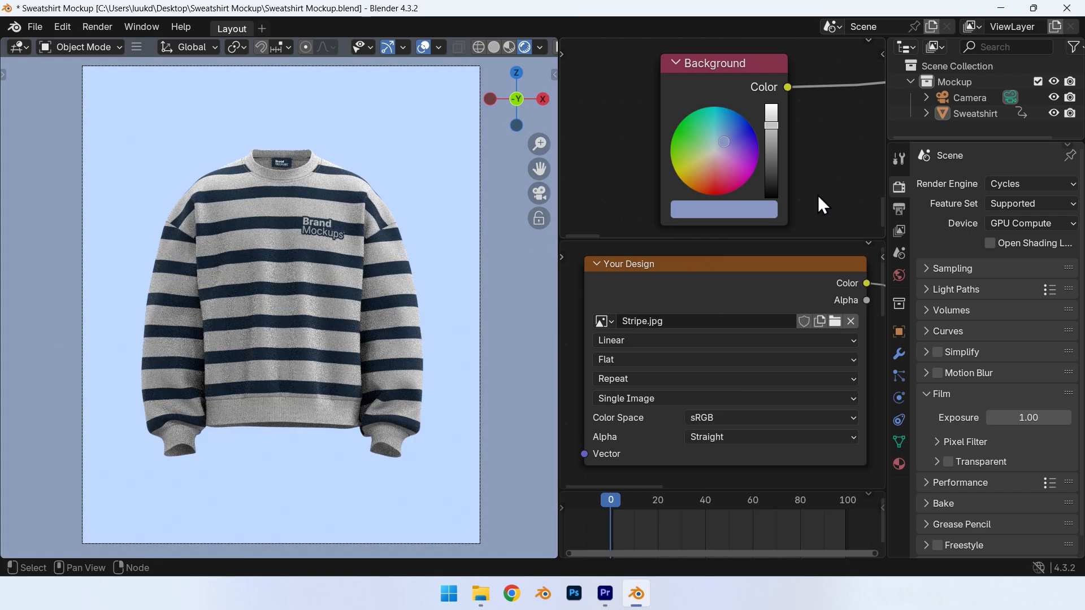
Step: Set the render output folder to the Desktop and the file format to FFmpeg Video
{"action": "left_click", "coordinate": [900, 210]}
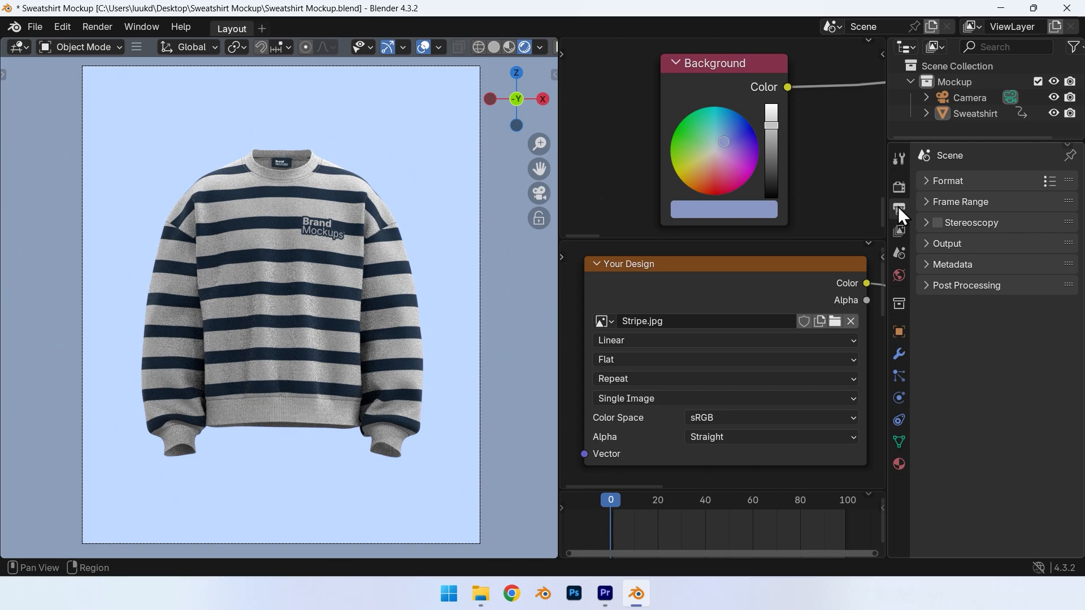
{"action": "left_click", "coordinate": [927, 244]}
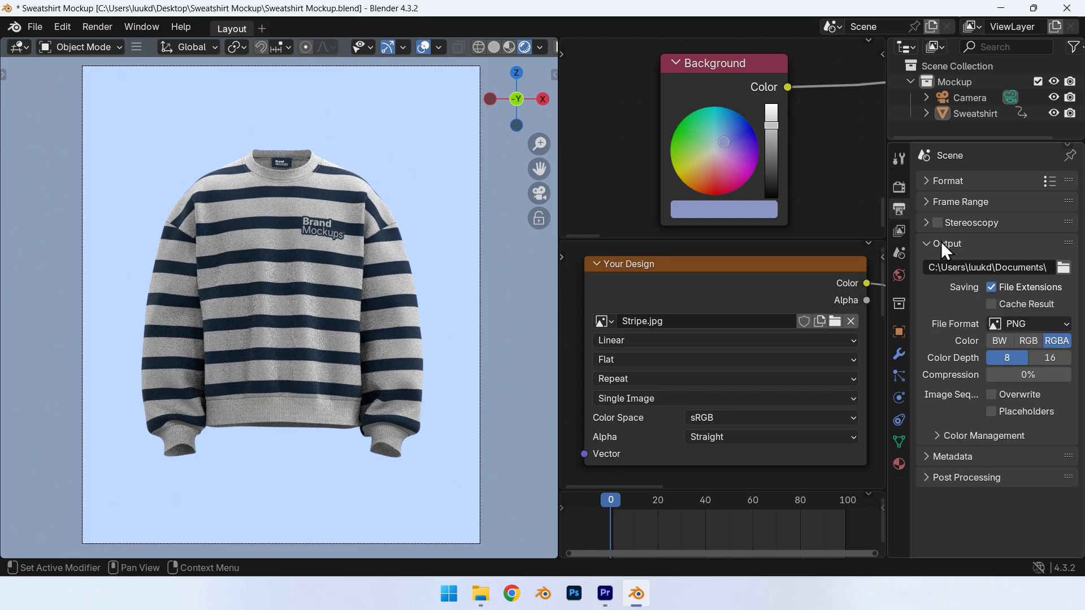
{"action": "left_click", "coordinate": [1063, 267]}
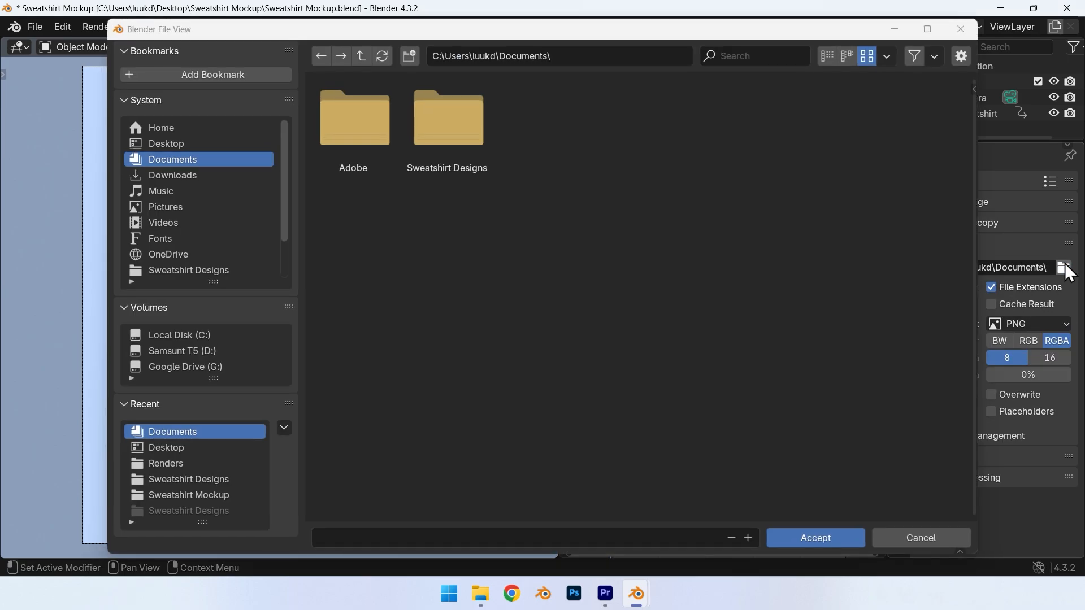
{"action": "left_click", "coordinate": [190, 145]}
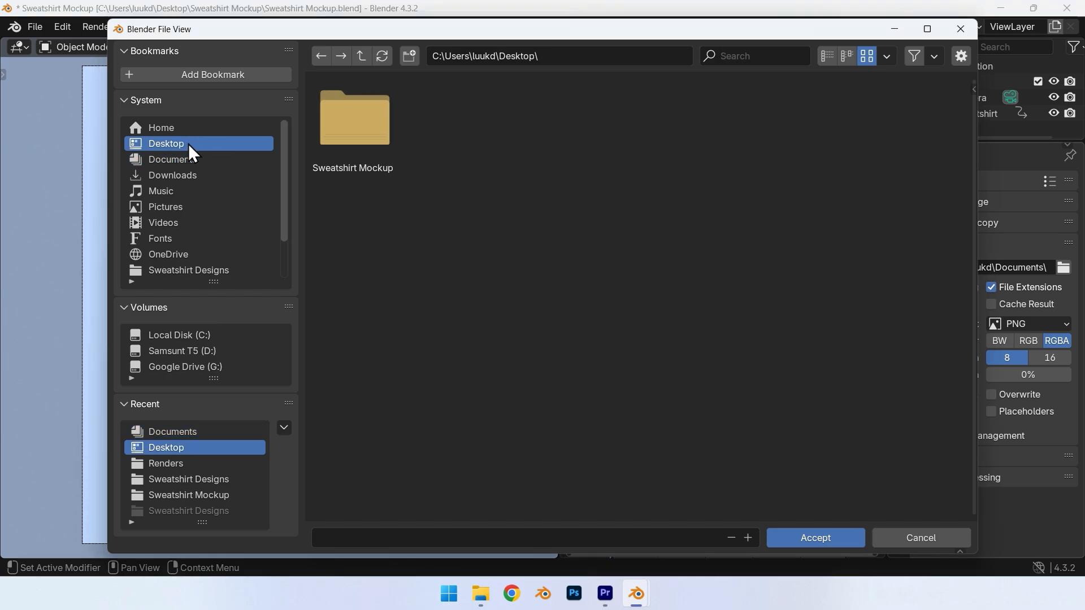
{"action": "left_click", "coordinate": [831, 535]}
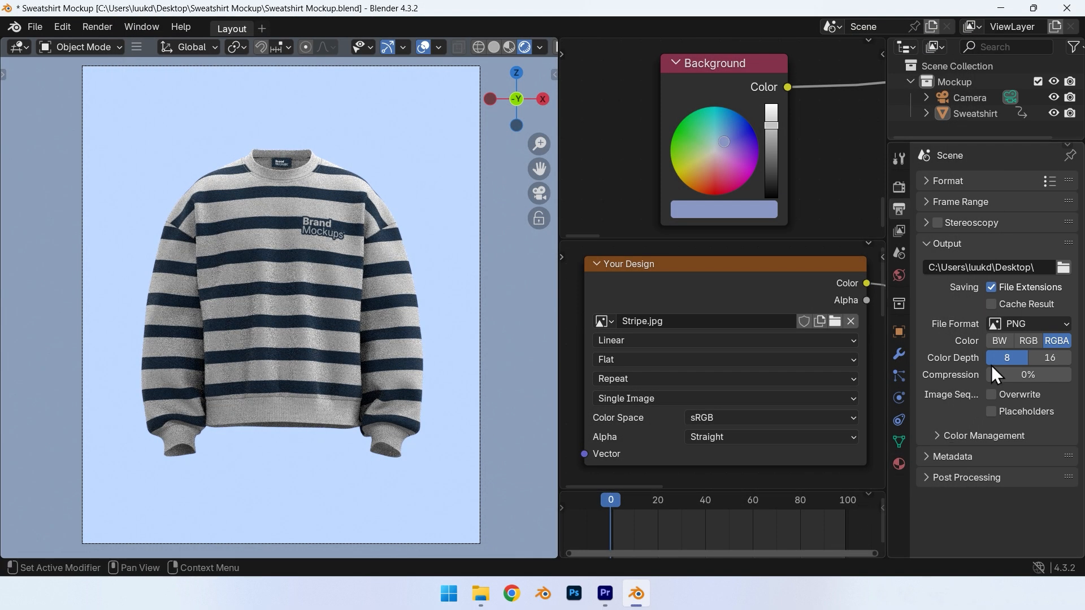
{"action": "left_click", "coordinate": [1032, 323]}
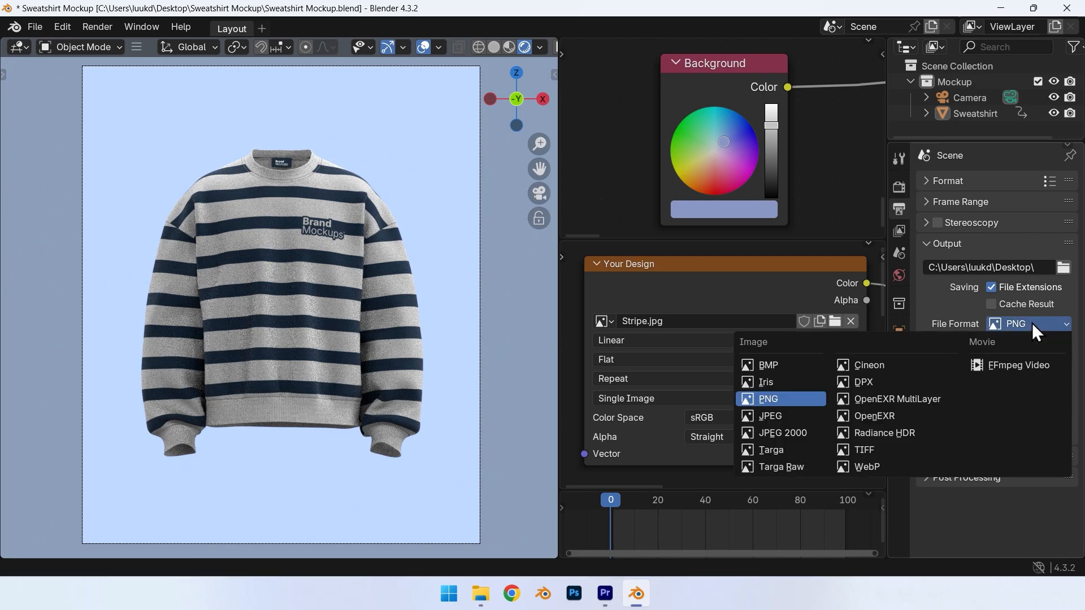
{"action": "left_click", "coordinate": [1039, 376]}
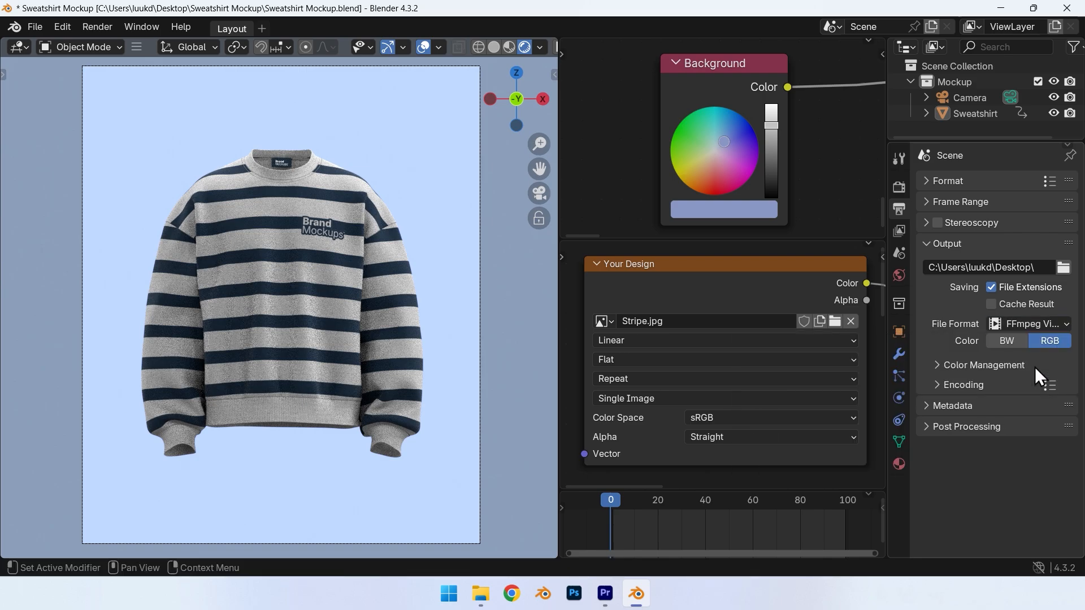
Step: Switch the viewport to solid shading and render the sweatshirt animation, with the render window placed so the whole frame shows
{"action": "left_click", "coordinate": [493, 47]}
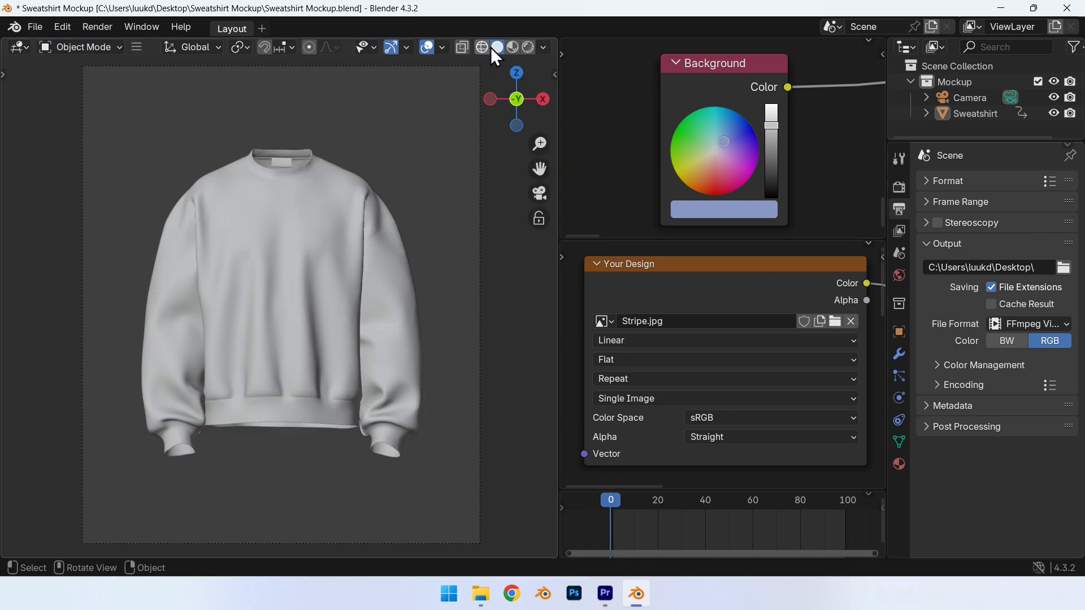
{"action": "left_click", "coordinate": [95, 25]}
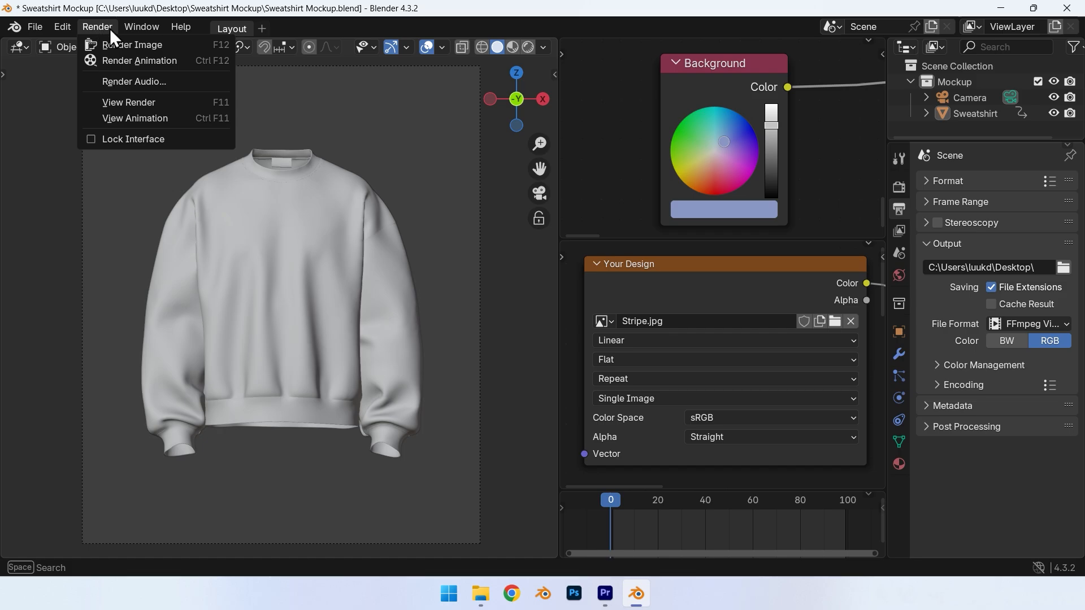
{"action": "left_click", "coordinate": [151, 62]}
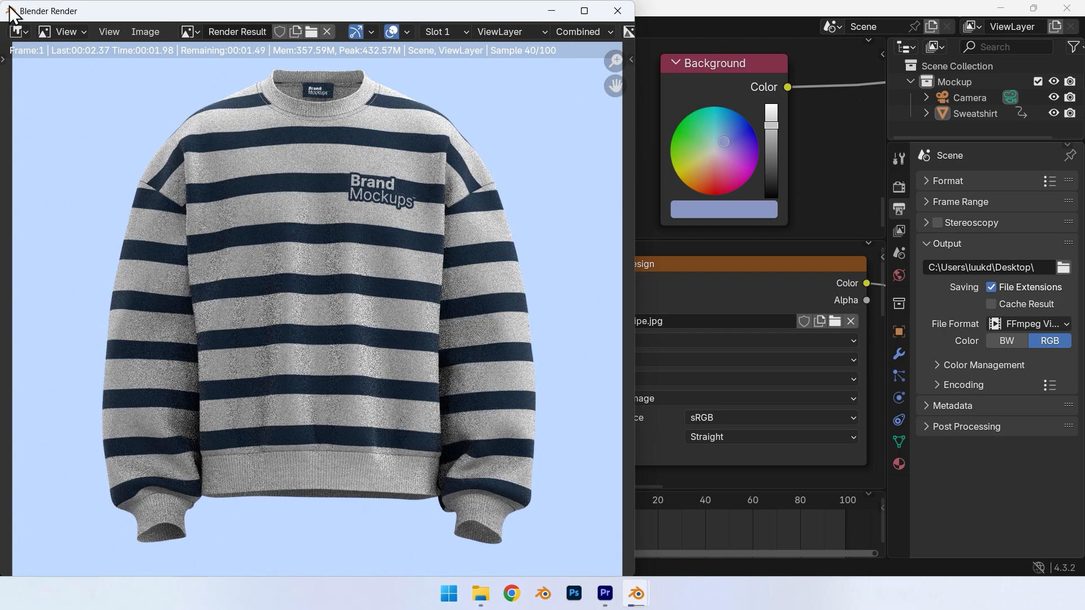
{"action": "left_click_drag", "start_coordinate": [7, 5], "coordinate": [129, 73]}
{"action": "left_click_drag", "start_coordinate": [208, 83], "coordinate": [443, 49]}
{"action": "scroll", "coordinate": [573, 175], "scroll_direction": "down", "scroll_amount": 2}
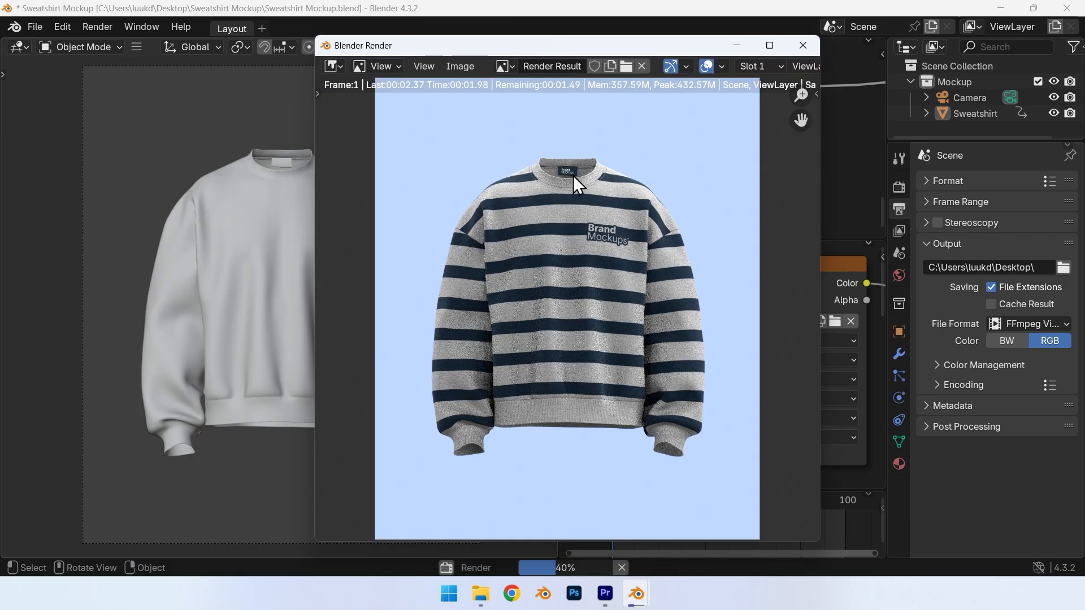
{"action": "scroll", "coordinate": [573, 175], "scroll_direction": "down", "scroll_amount": 2}
{"action": "key", "text": "ctrl+F12"}
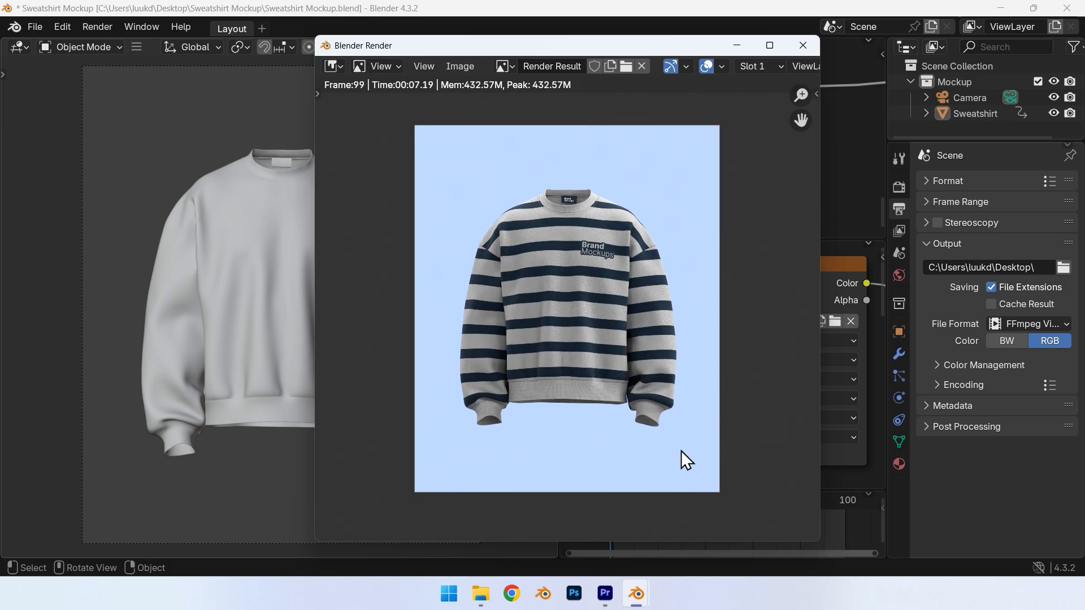
Step: Switch to File Explorer, play the rendered video 0001-0099 from the Desktop, and close the player
{"action": "left_click", "coordinate": [481, 588]}
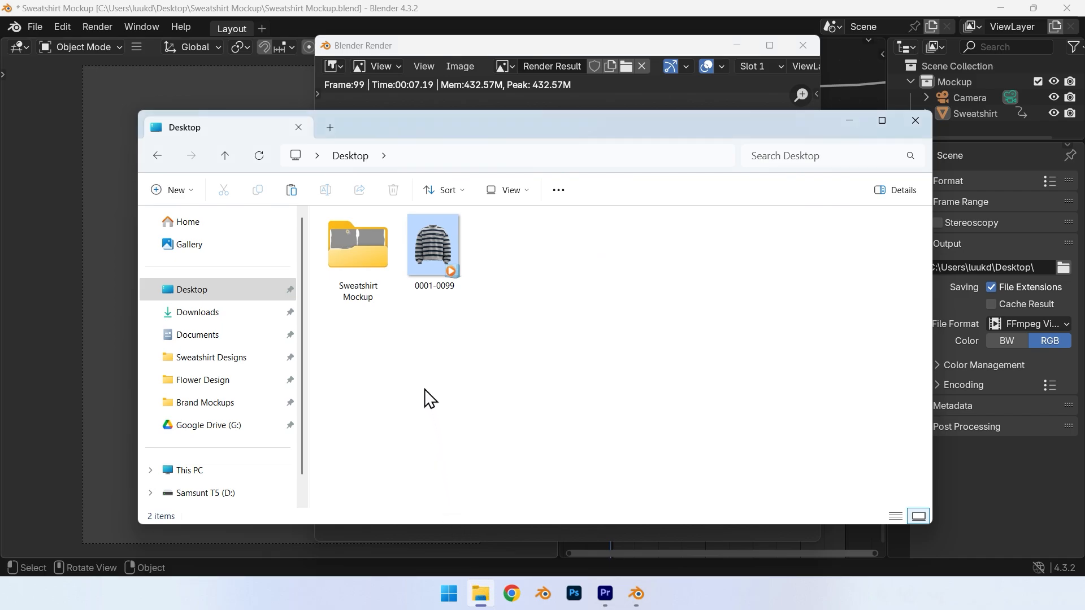
{"action": "double_click", "coordinate": [435, 272]}
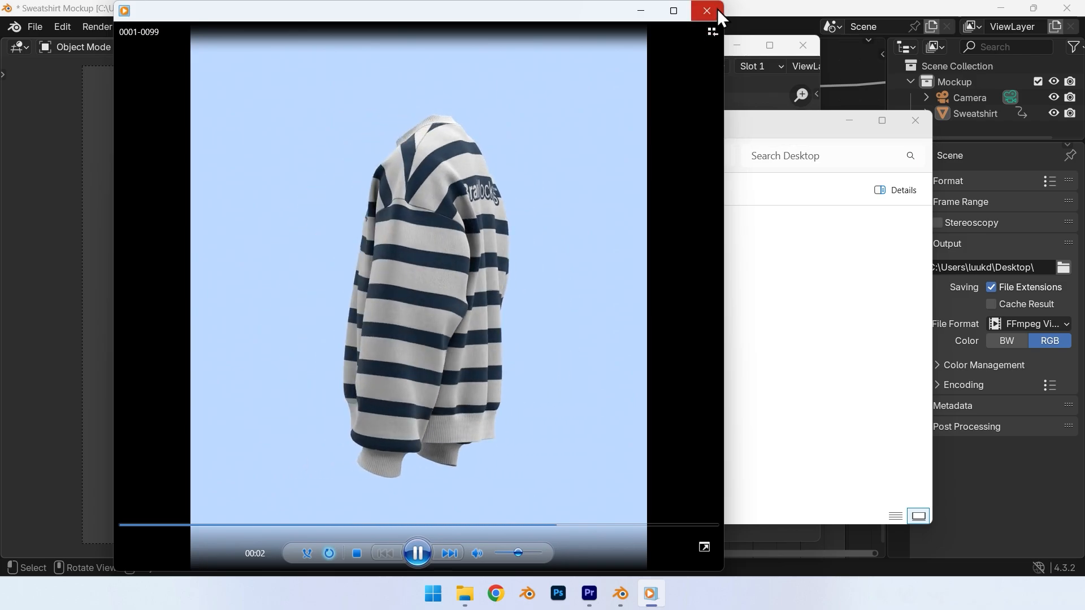
{"action": "left_click", "coordinate": [717, 11]}
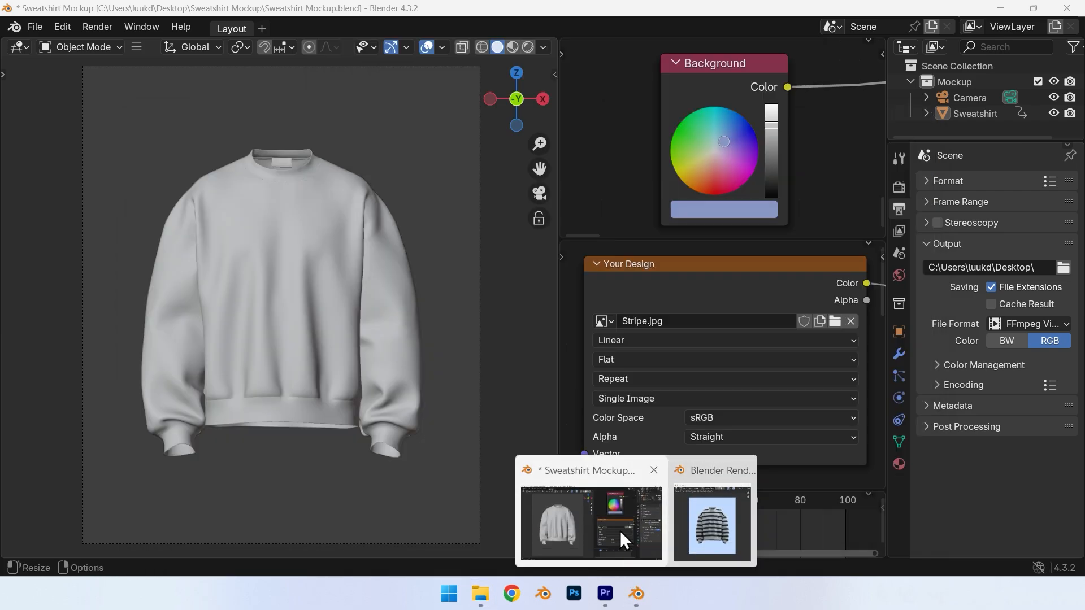
Step: Return to Blender's main window, show the viewport in rendered shading, and enable the Transparent film option
{"action": "left_click", "coordinate": [620, 530]}
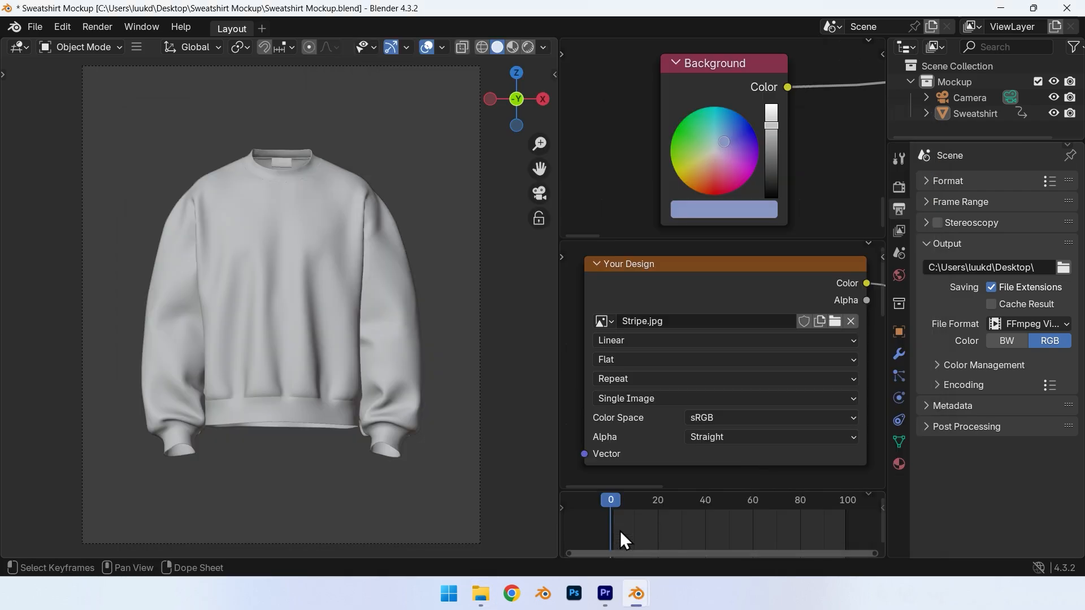
{"action": "left_click", "coordinate": [529, 50]}
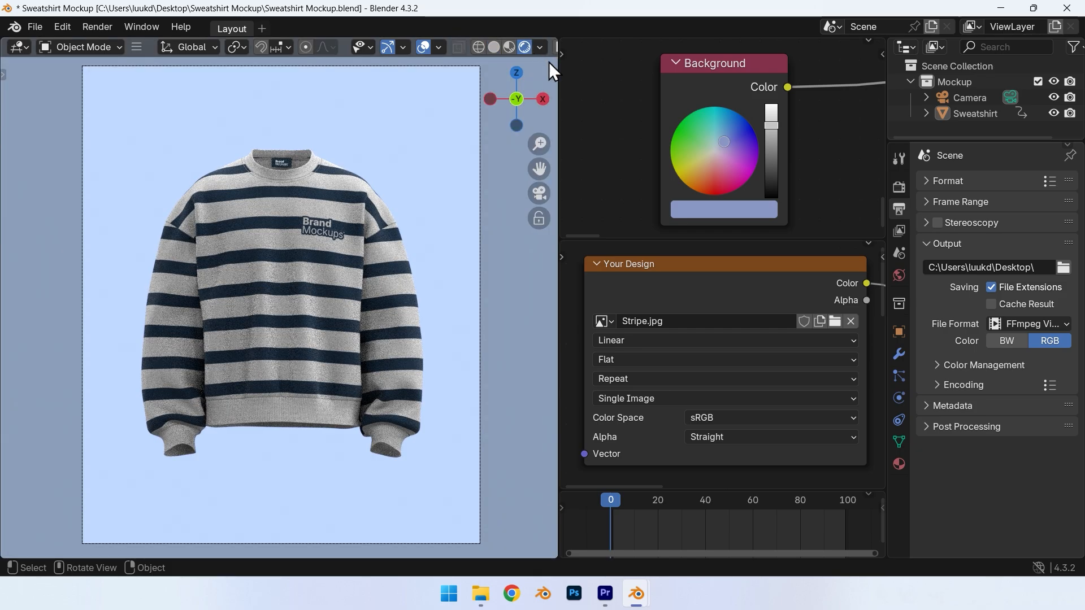
{"action": "left_click", "coordinate": [899, 187]}
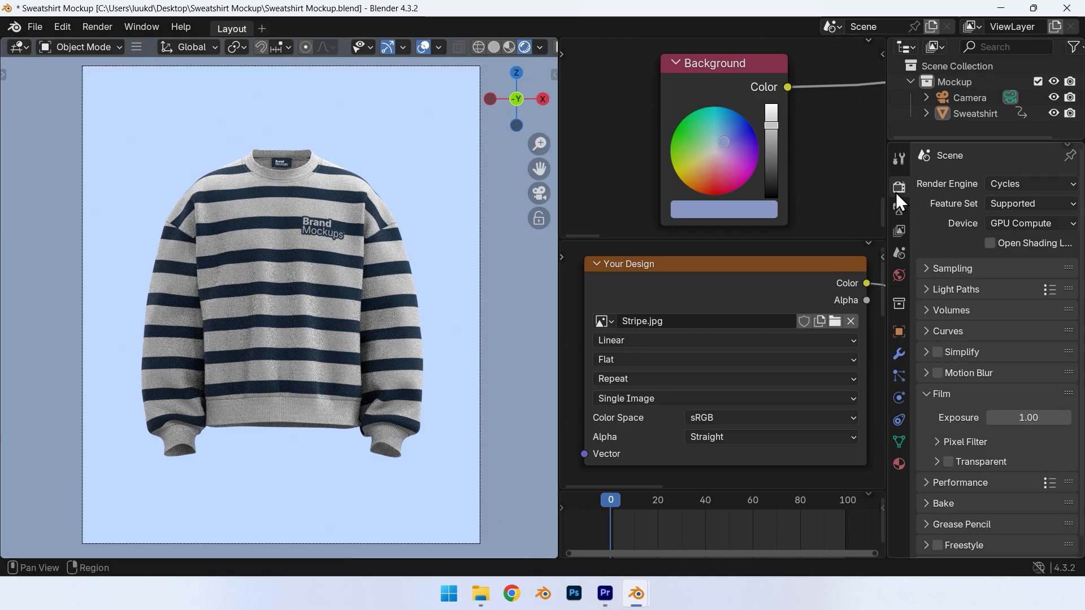
{"action": "left_click", "coordinate": [949, 462]}
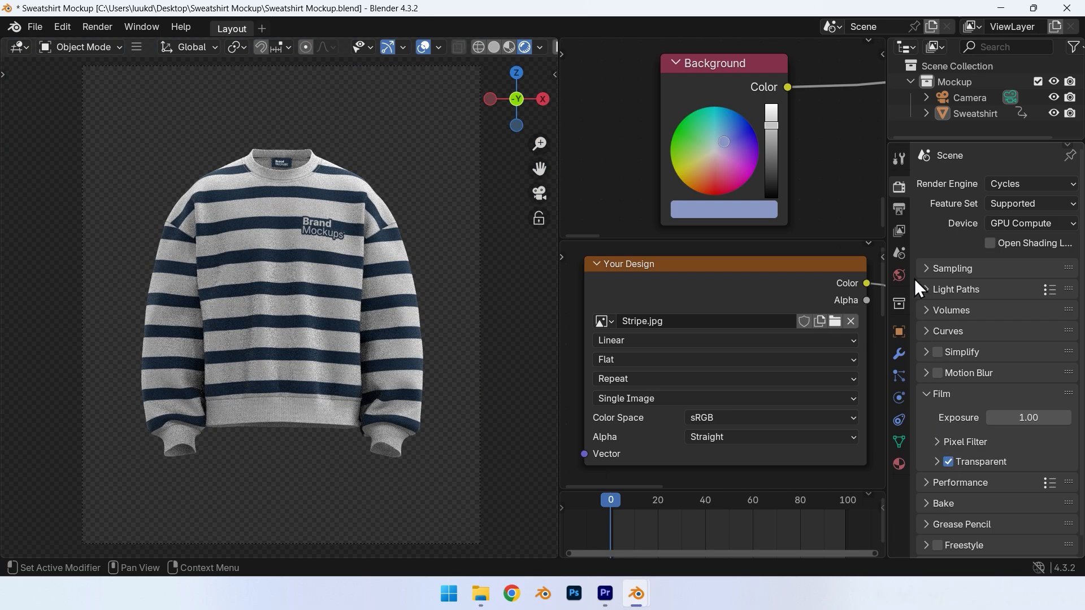
Step: Create a folder named Video Renders on the Desktop and set it as the render output folder
{"action": "left_click", "coordinate": [899, 208]}
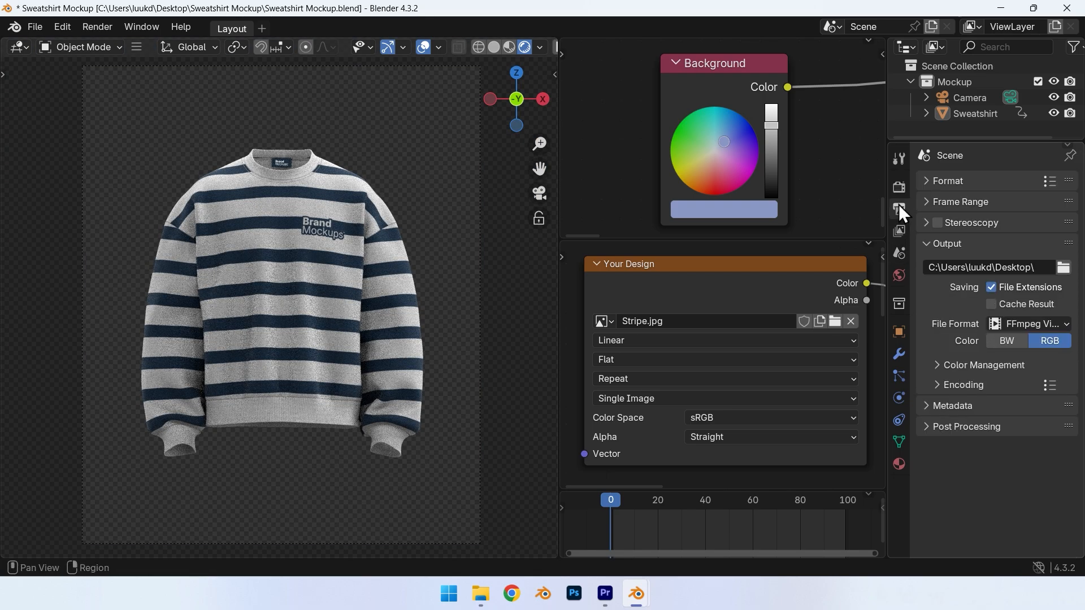
{"action": "left_click", "coordinate": [1064, 268]}
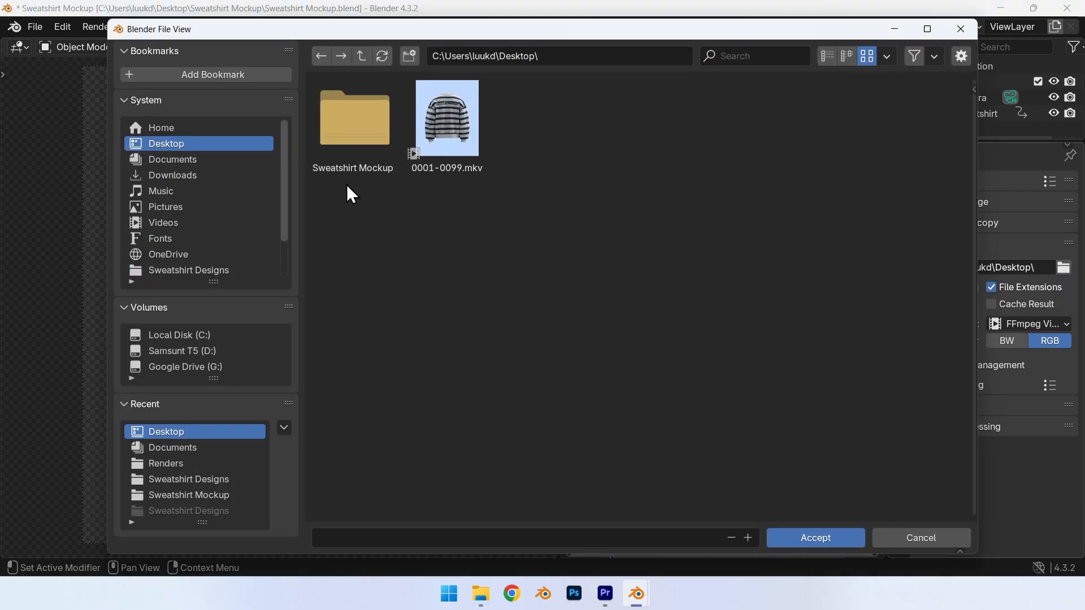
{"action": "right_click", "coordinate": [362, 221]}
{"action": "left_click", "coordinate": [411, 221]}
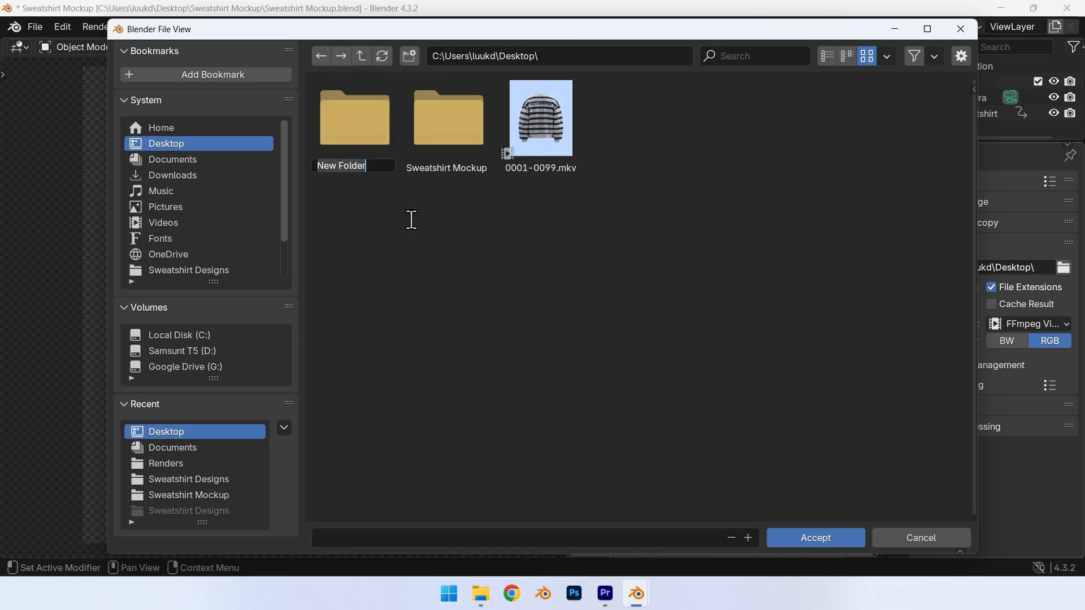
{"action": "type", "text": "Video"}
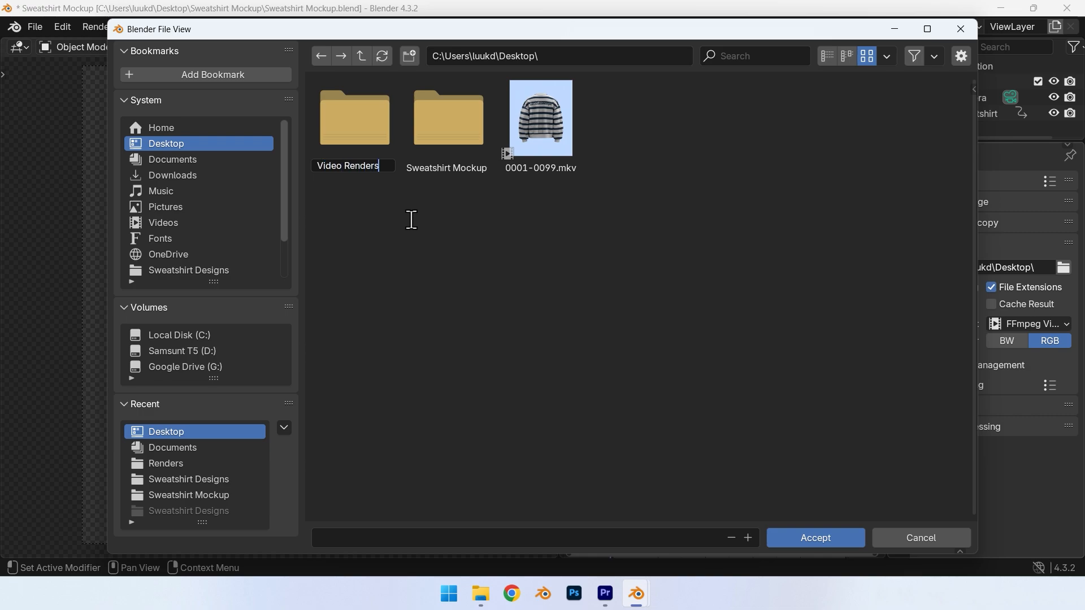
{"action": "key", "text": "Return"}
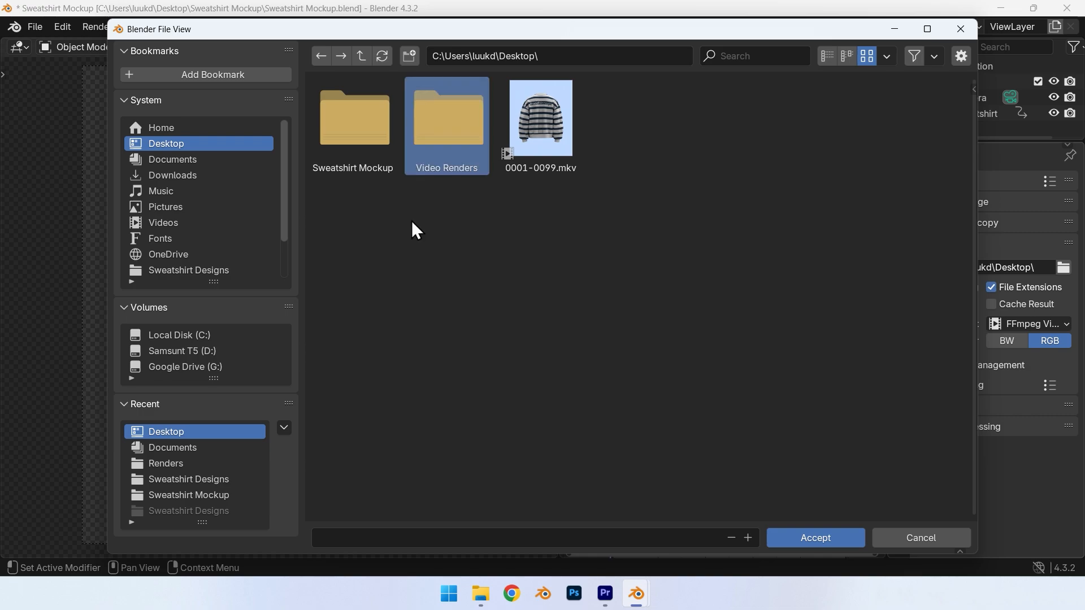
{"action": "double_click", "coordinate": [428, 141]}
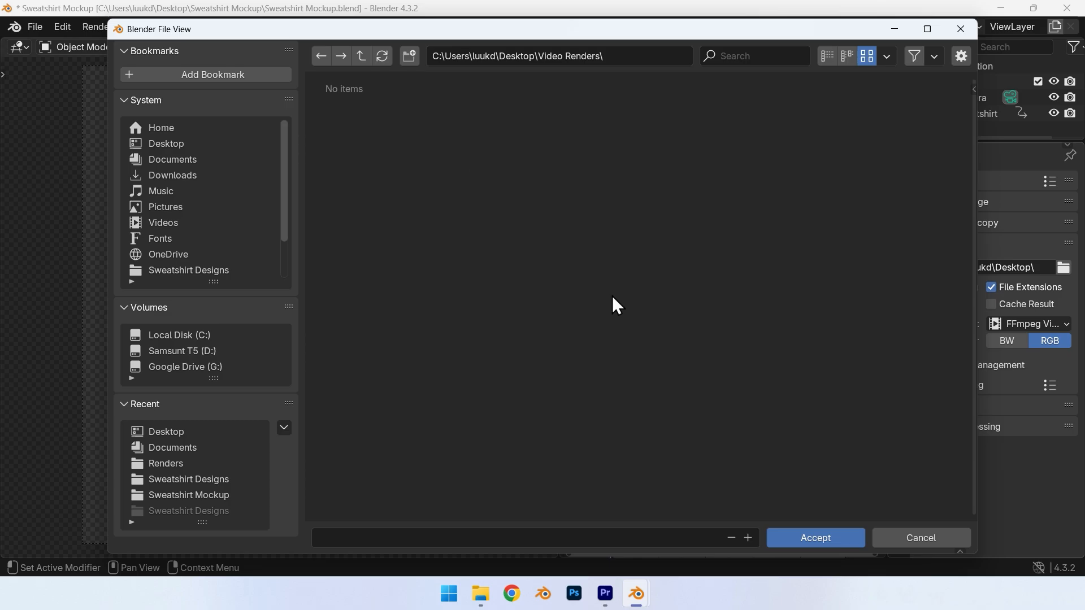
{"action": "left_click", "coordinate": [798, 536]}
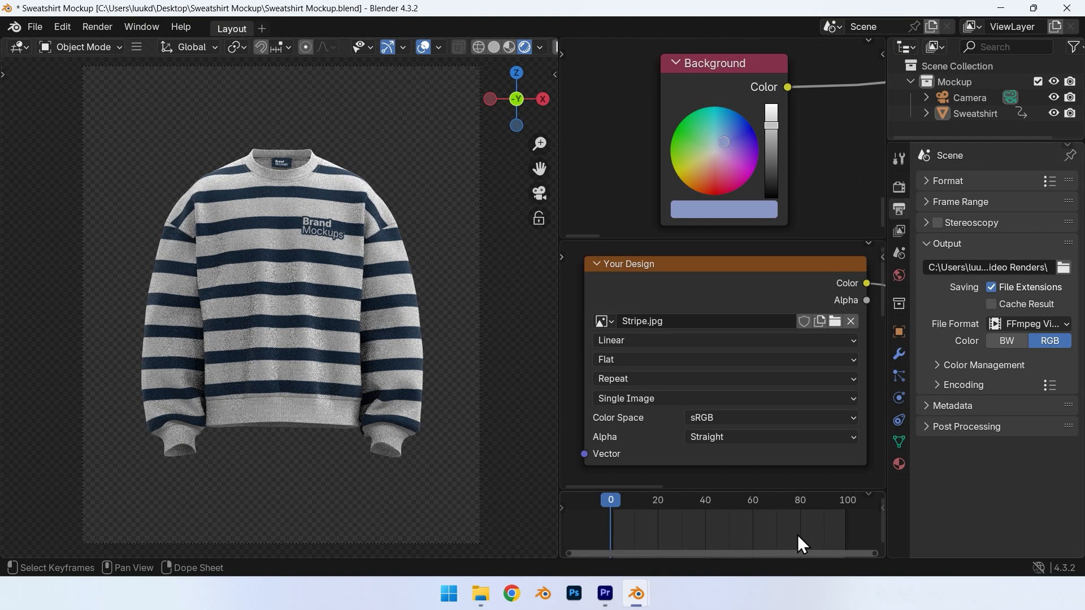
Step: Set the output file format to PNG with RGBA color
{"action": "left_click", "coordinate": [1026, 334]}
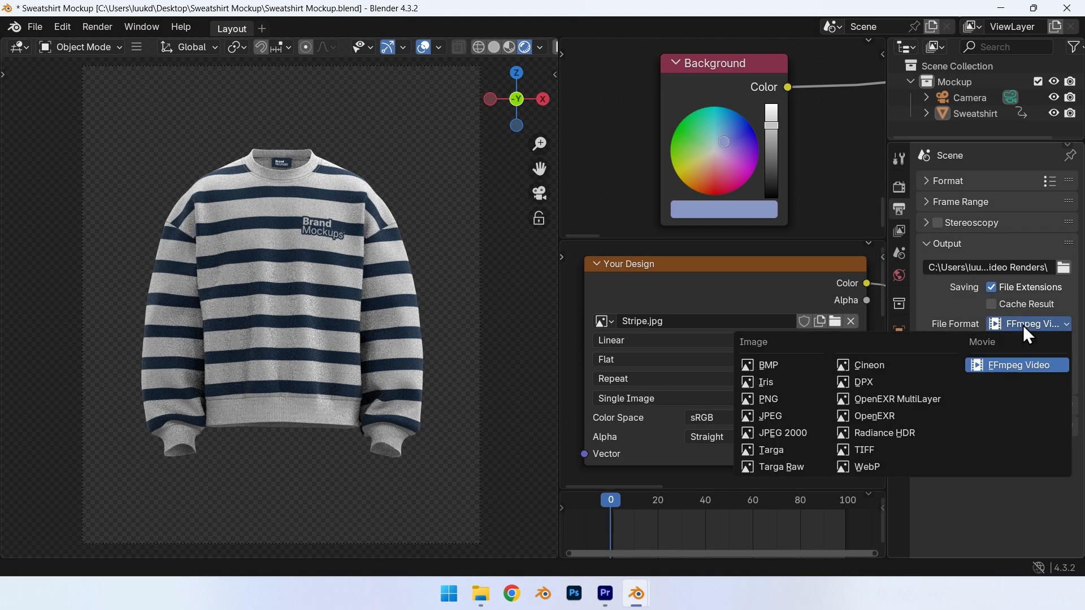
{"action": "left_click", "coordinate": [782, 399]}
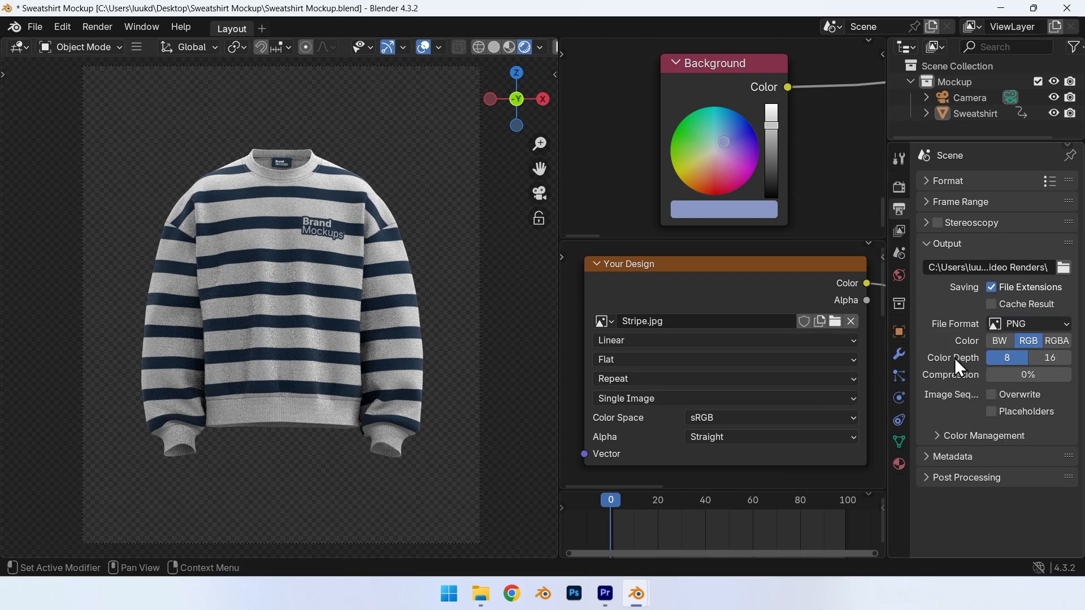
{"action": "left_click", "coordinate": [1056, 341]}
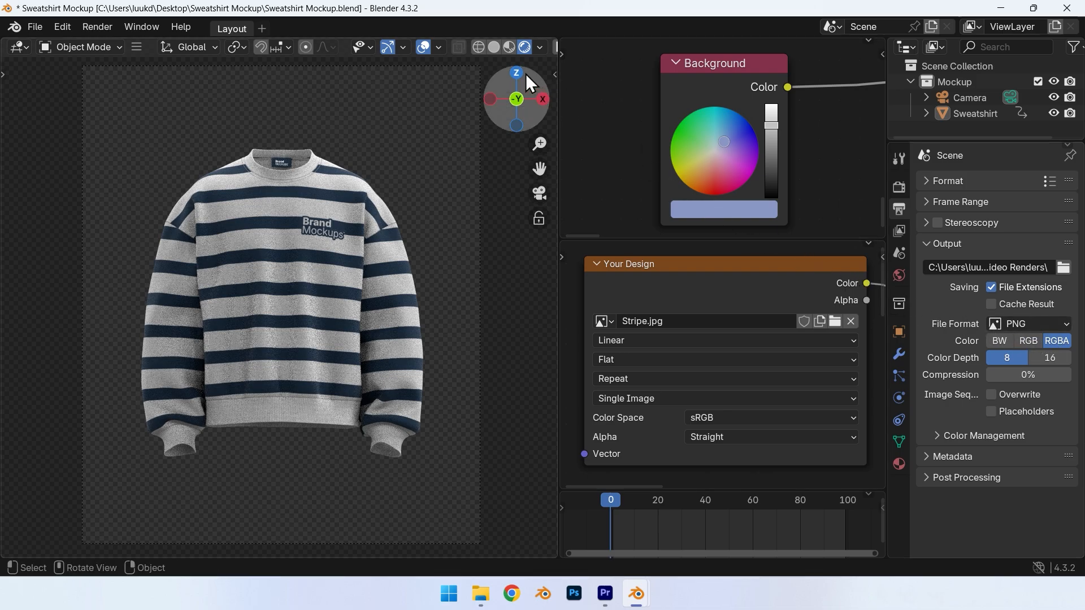
Step: Switch the viewport back to solid shading and start rendering the animation as a transparent PNG sequence
{"action": "left_click", "coordinate": [493, 46]}
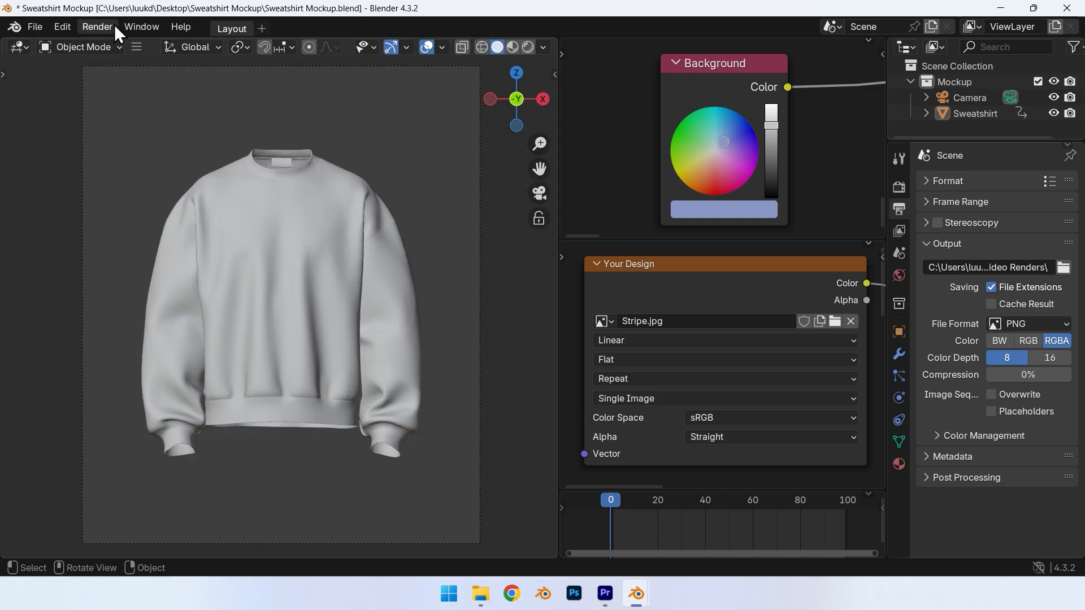
{"action": "left_click", "coordinate": [96, 26]}
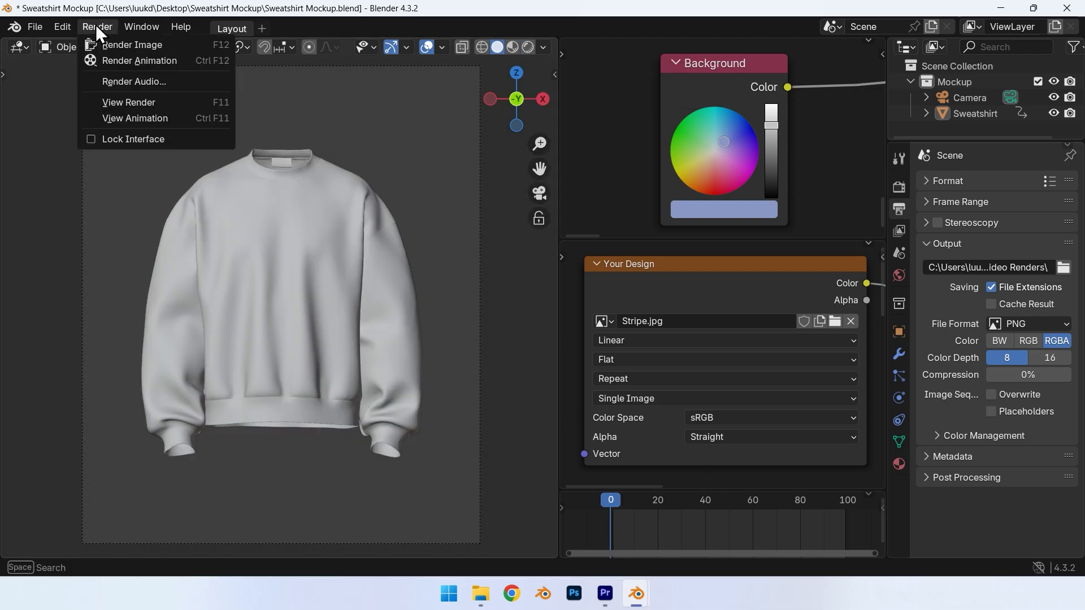
{"action": "left_click", "coordinate": [125, 61]}
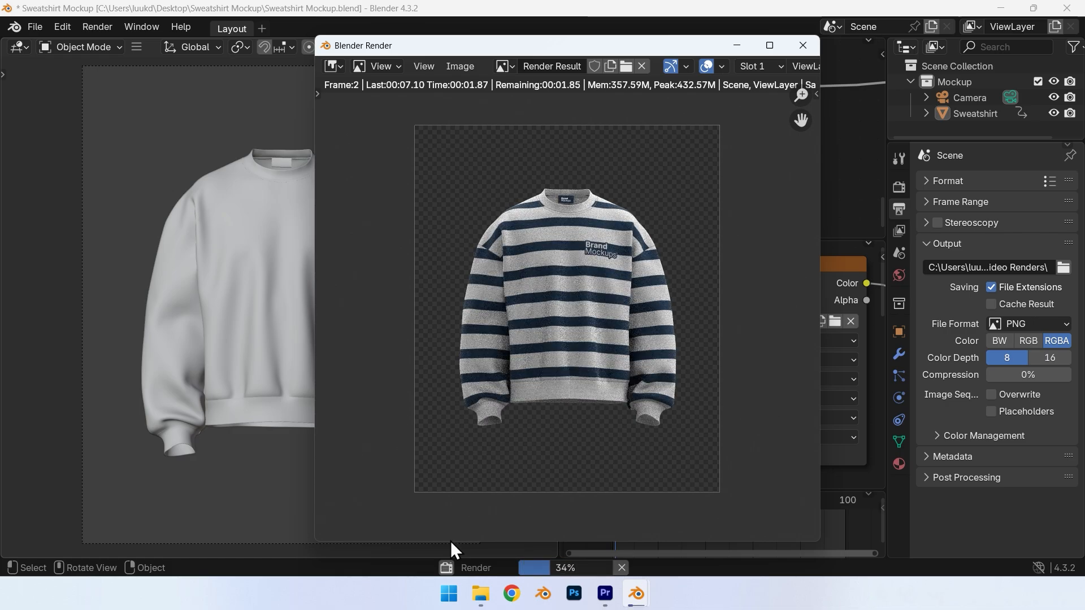
Step: Switch to File Explorer and open the Video Renders folder to check the rendered frames
{"action": "left_click", "coordinate": [479, 594]}
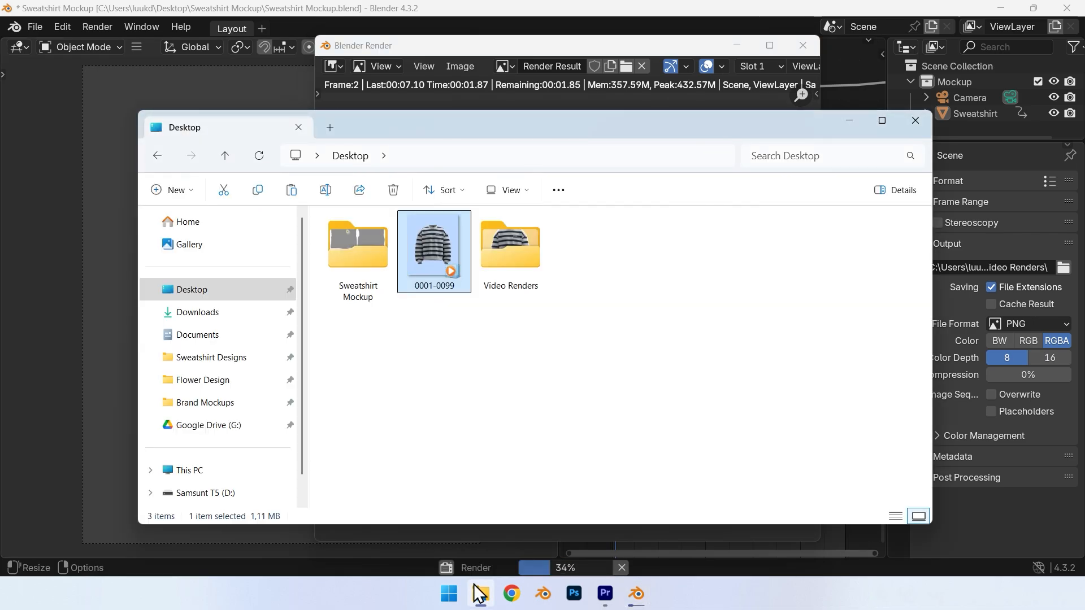
{"action": "double_click", "coordinate": [510, 270]}
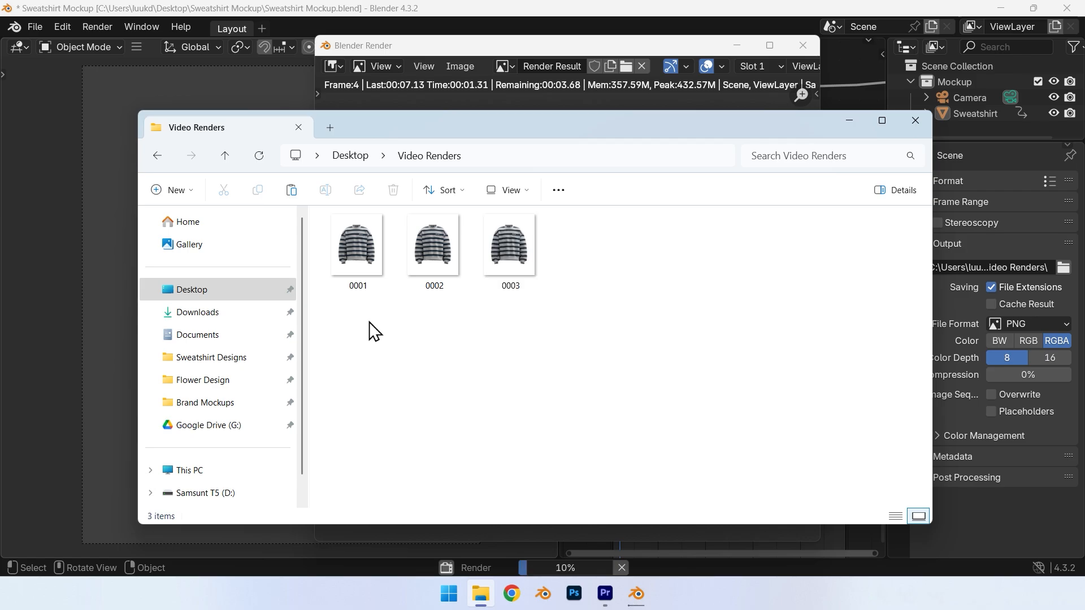
Step: Check the render progress, view the first four rendered frames from 0001.png to 0004.png in the image viewer, and close it
{"action": "left_click", "coordinate": [516, 44]}
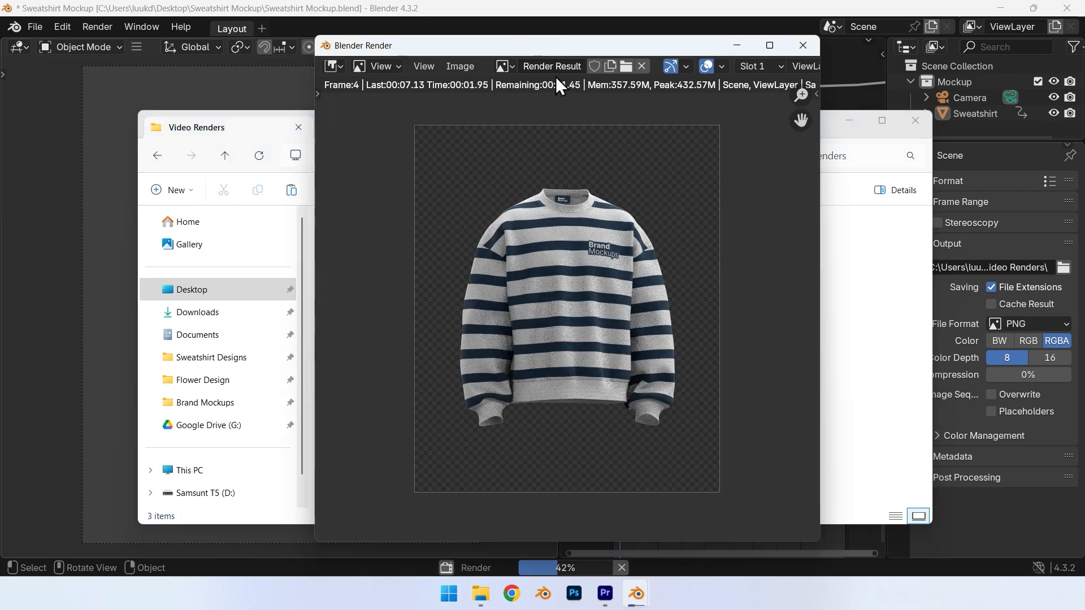
{"action": "left_click", "coordinate": [843, 293]}
{"action": "left_click", "coordinate": [376, 246]}
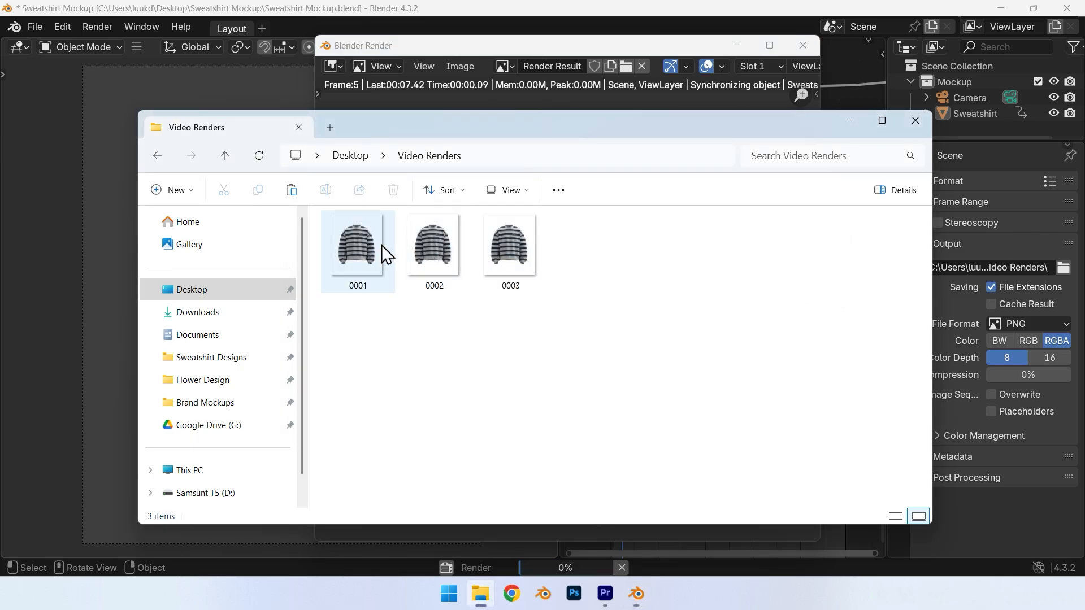
{"action": "double_click", "coordinate": [368, 245]}
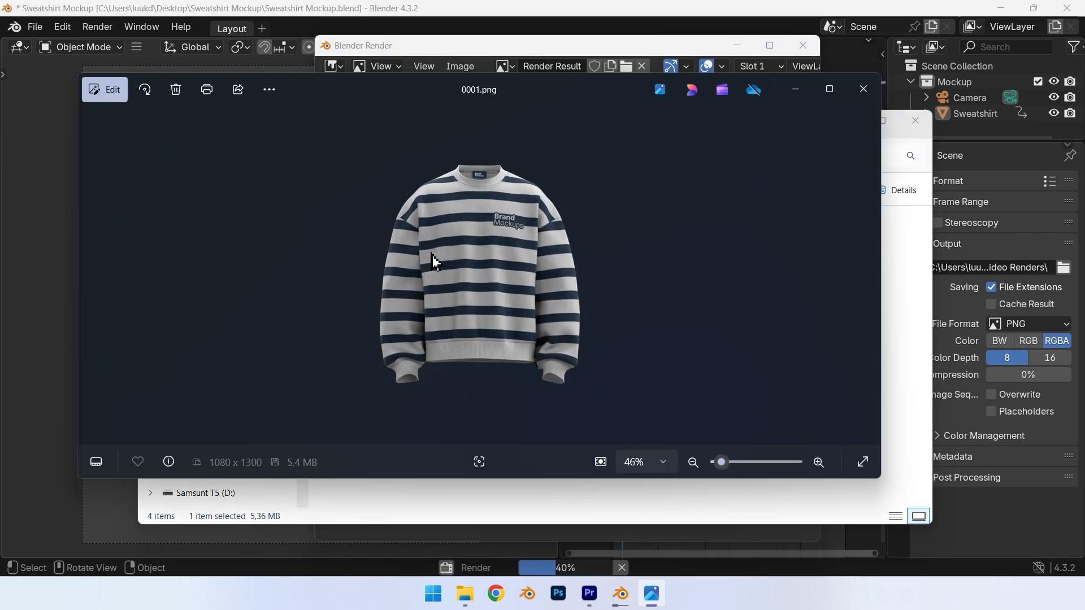
{"action": "left_click", "coordinate": [861, 286]}
{"action": "left_click", "coordinate": [861, 286]}
{"action": "left_click", "coordinate": [861, 286]}
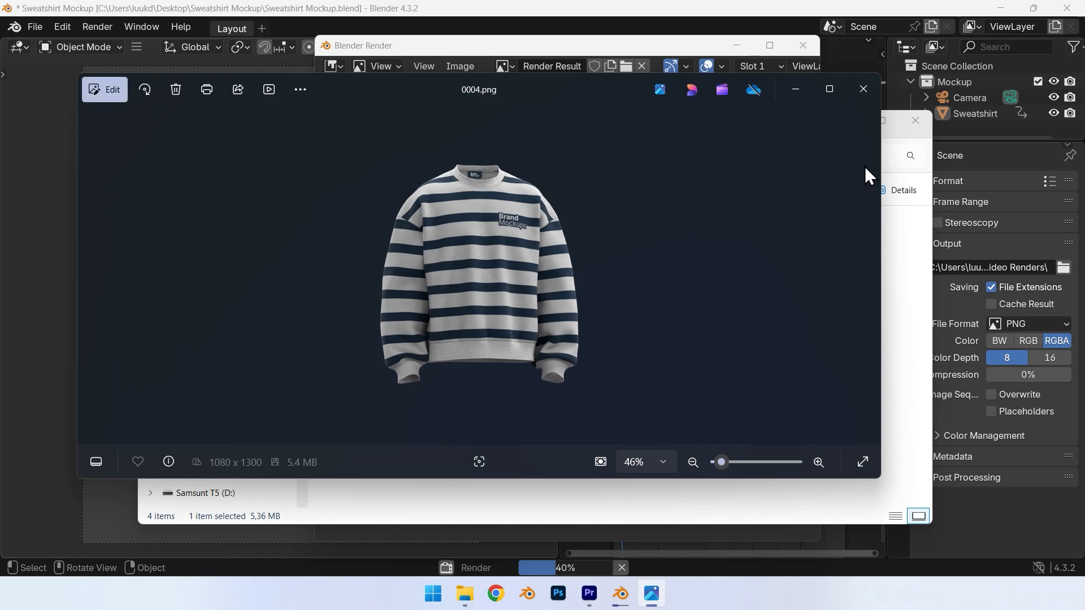
{"action": "left_click", "coordinate": [862, 90]}
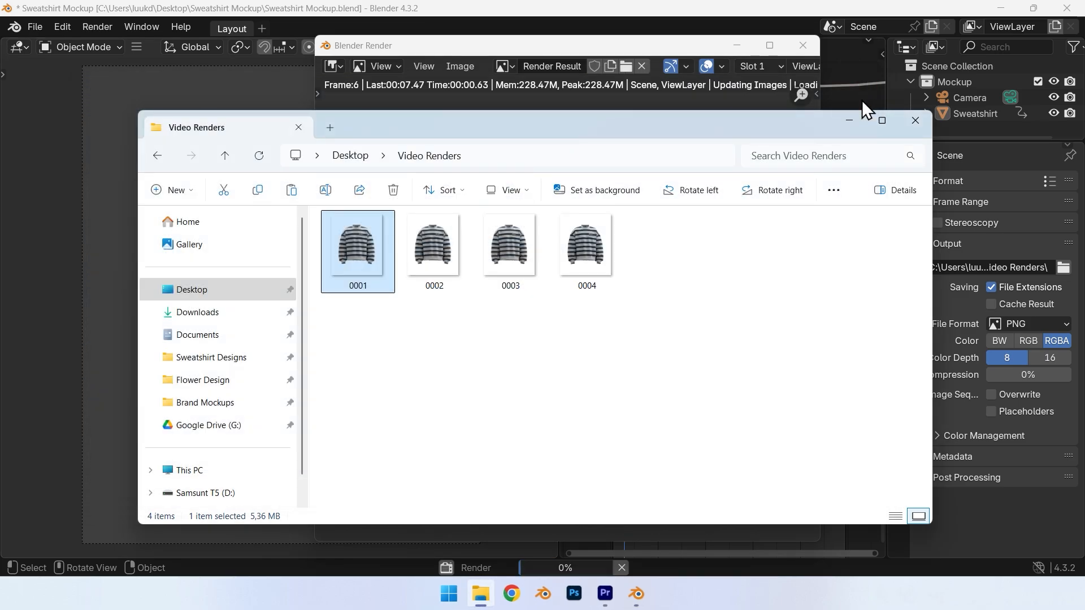
Step: Move the render window aside and look through all the rendered frames in the Video Renders folder
{"action": "left_click", "coordinate": [680, 46]}
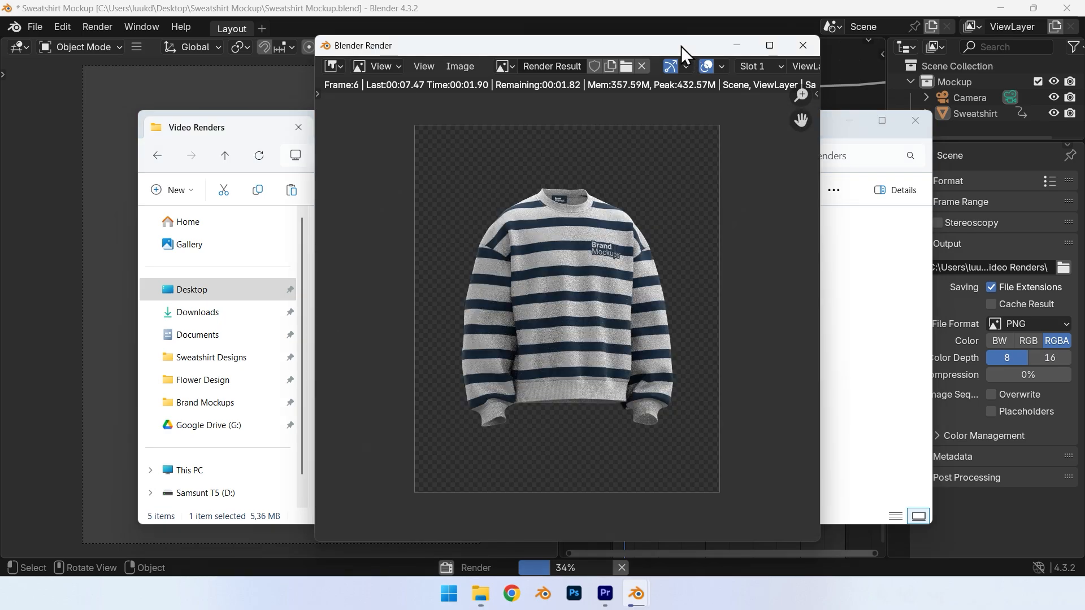
{"action": "left_click_drag", "start_coordinate": [680, 46], "coordinate": [385, 48]}
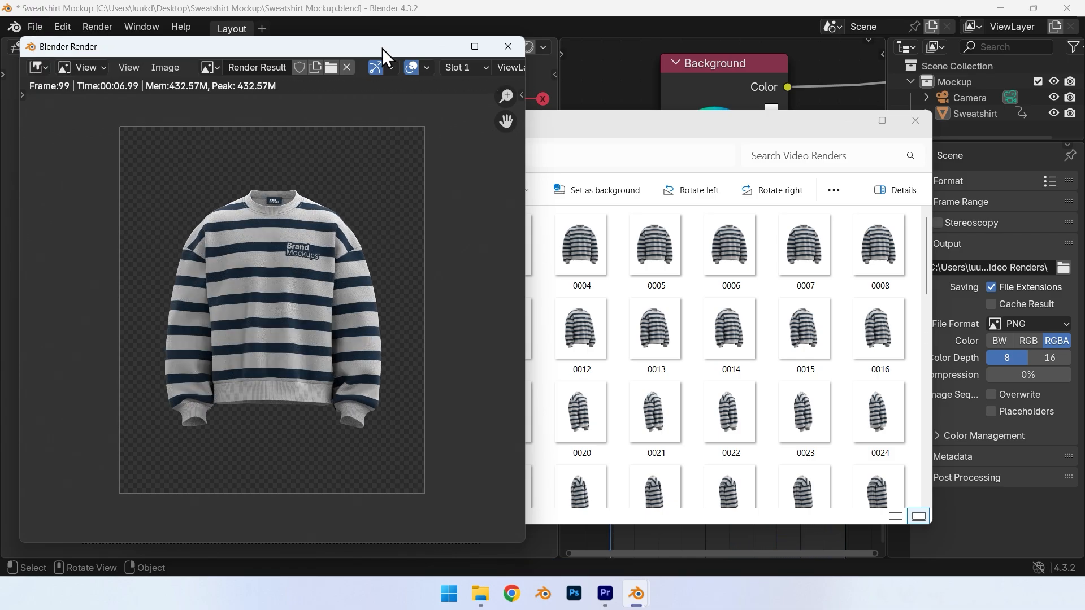
{"action": "left_click", "coordinate": [618, 124]}
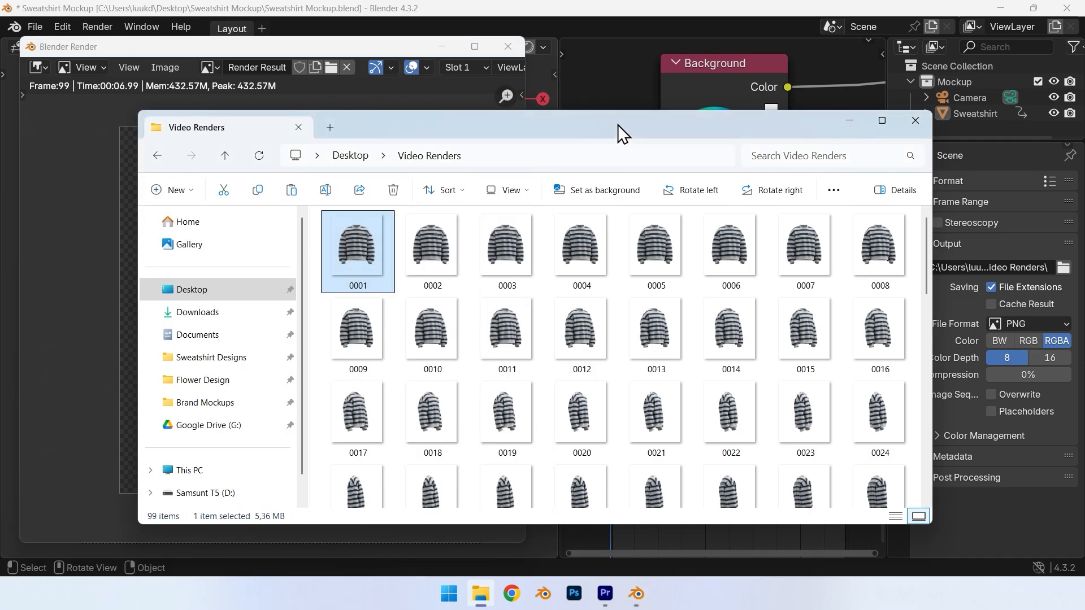
{"action": "scroll", "coordinate": [691, 308], "scroll_direction": "down", "scroll_amount": 10}
{"action": "scroll", "coordinate": [690, 307], "scroll_direction": "up", "scroll_amount": 10}
{"action": "scroll", "coordinate": [691, 307], "scroll_direction": "down", "scroll_amount": 10}
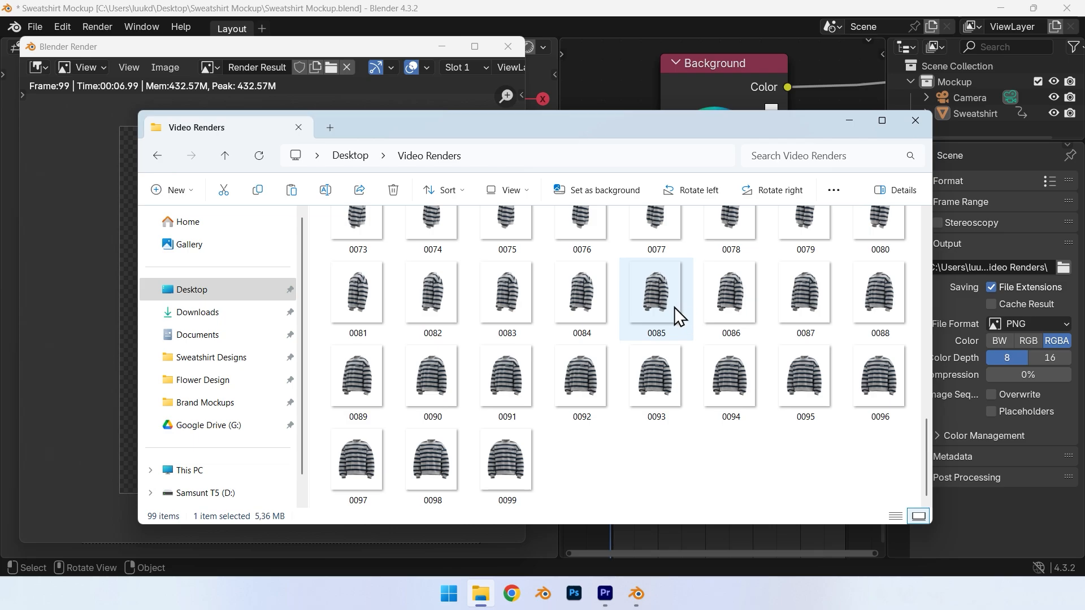
Step: View rendered frame 0091, step back through the preceding frames to 0084, and close the image viewer
{"action": "left_click", "coordinate": [528, 365]}
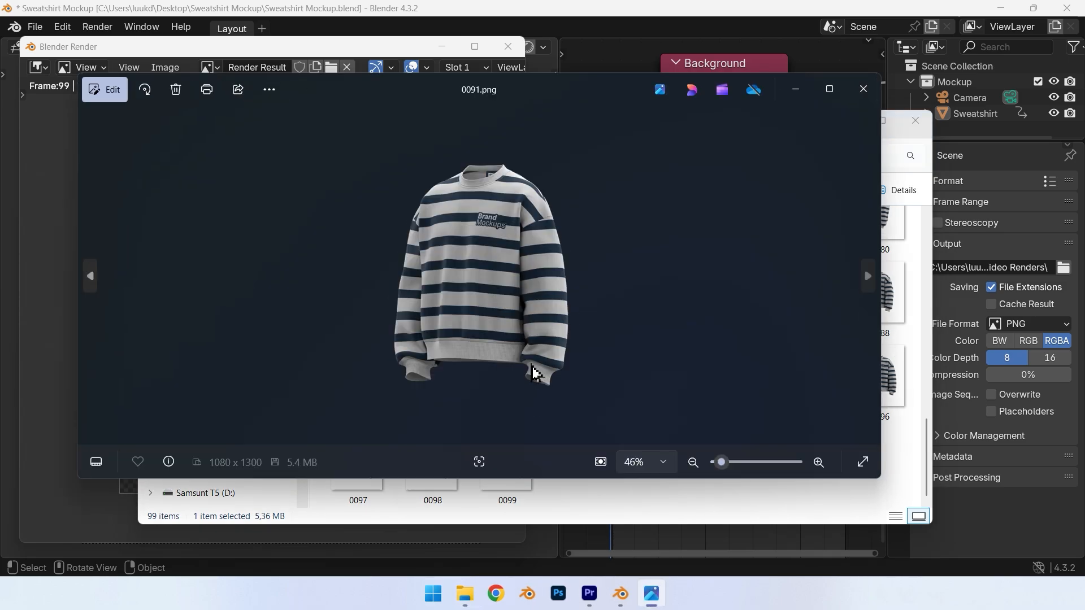
{"action": "left_click", "coordinate": [90, 275]}
{"action": "left_click", "coordinate": [89, 275]}
{"action": "left_click", "coordinate": [90, 276]}
{"action": "left_click", "coordinate": [90, 276]}
{"action": "left_click", "coordinate": [90, 276]}
{"action": "left_click", "coordinate": [90, 275]}
{"action": "left_click", "coordinate": [90, 276]}
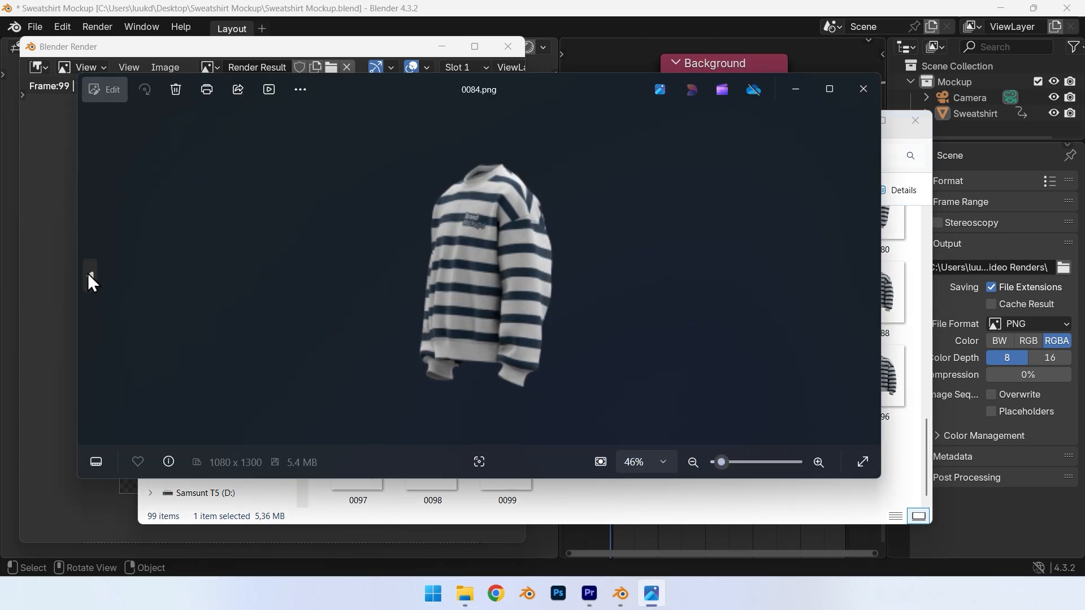
{"action": "left_click", "coordinate": [863, 90]}
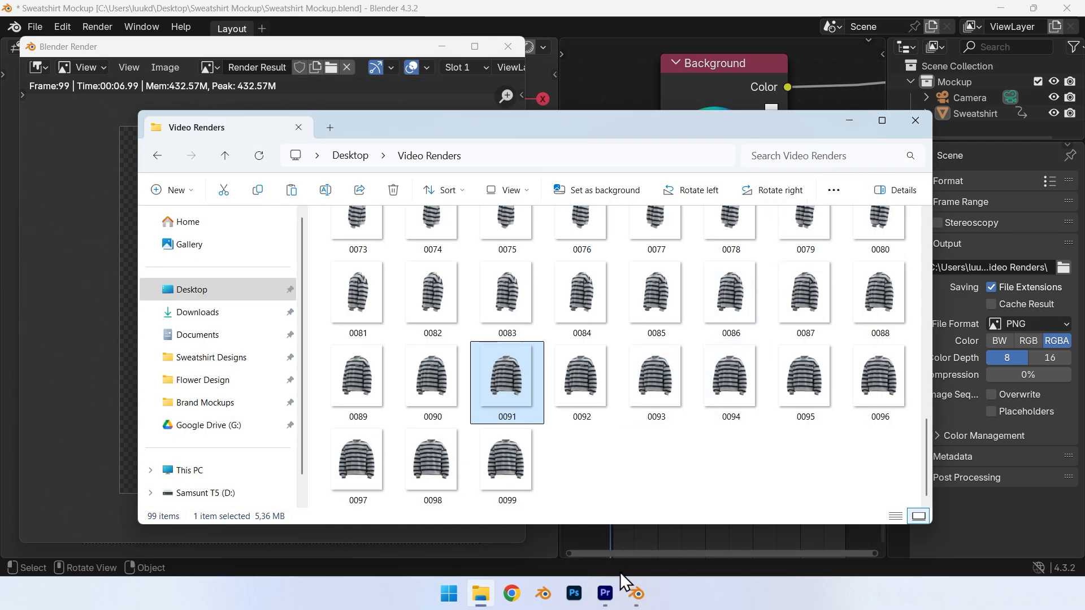
Step: Switch to Premiere Pro and import the Video Renders frames as an image sequence starting from 0001
{"action": "left_click", "coordinate": [612, 591]}
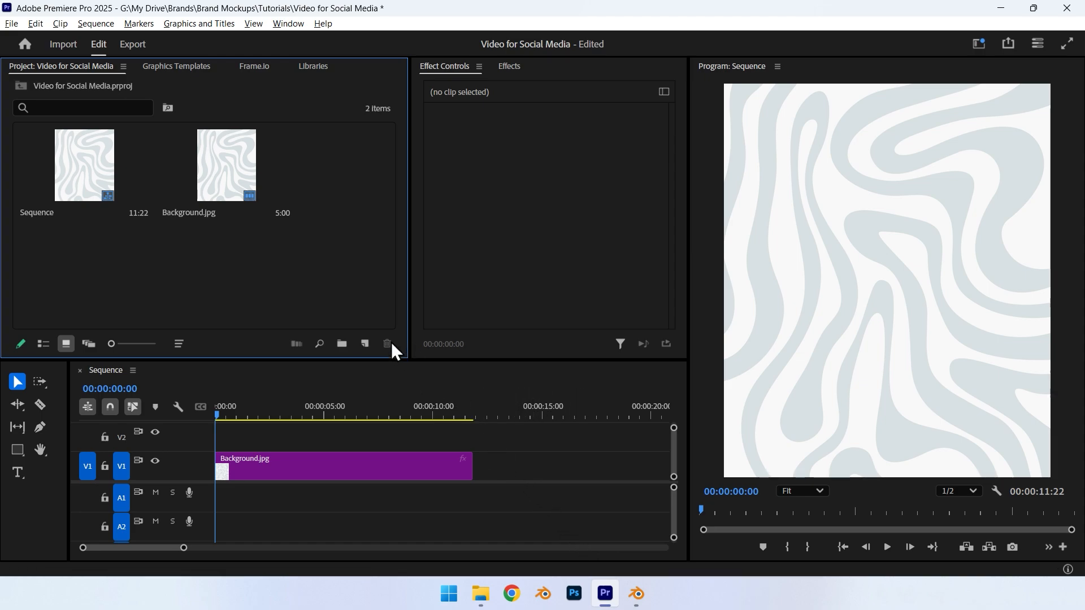
{"action": "right_click", "coordinate": [275, 278]}
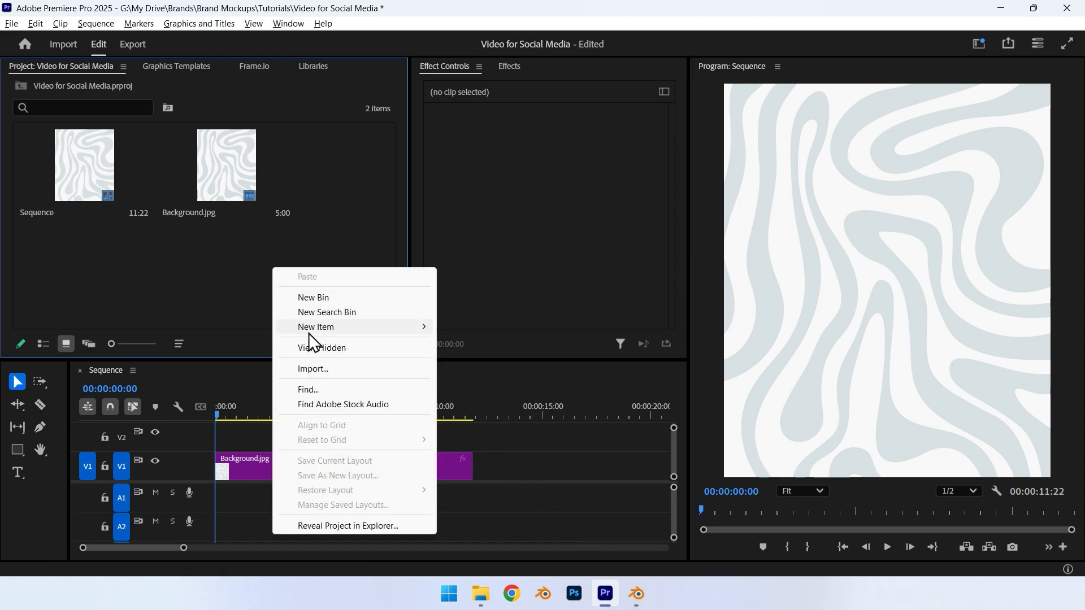
{"action": "left_click", "coordinate": [321, 366]}
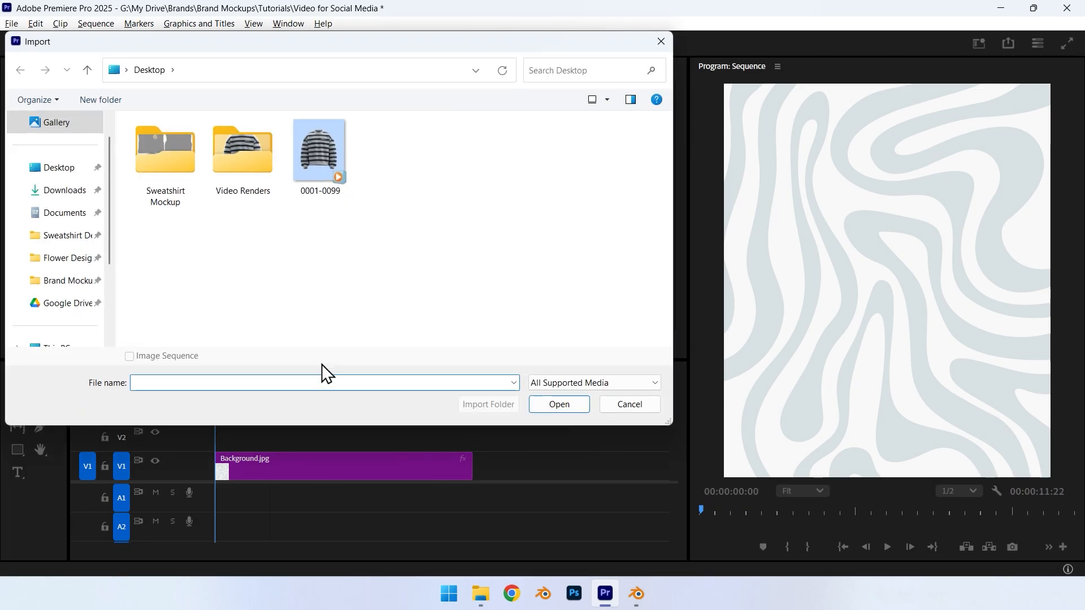
{"action": "left_click", "coordinate": [72, 179]}
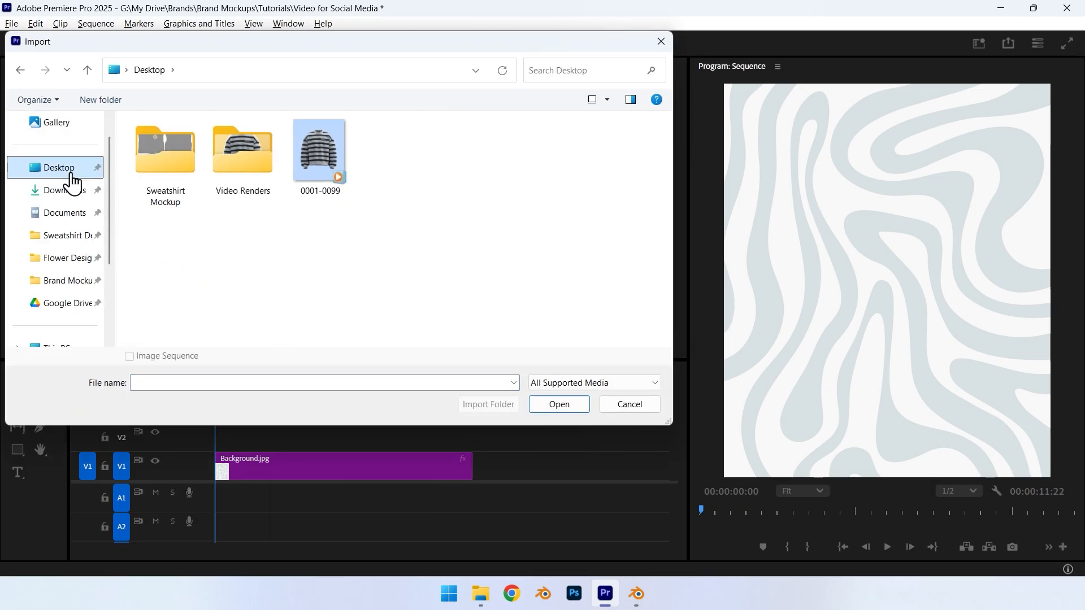
{"action": "double_click", "coordinate": [230, 171]}
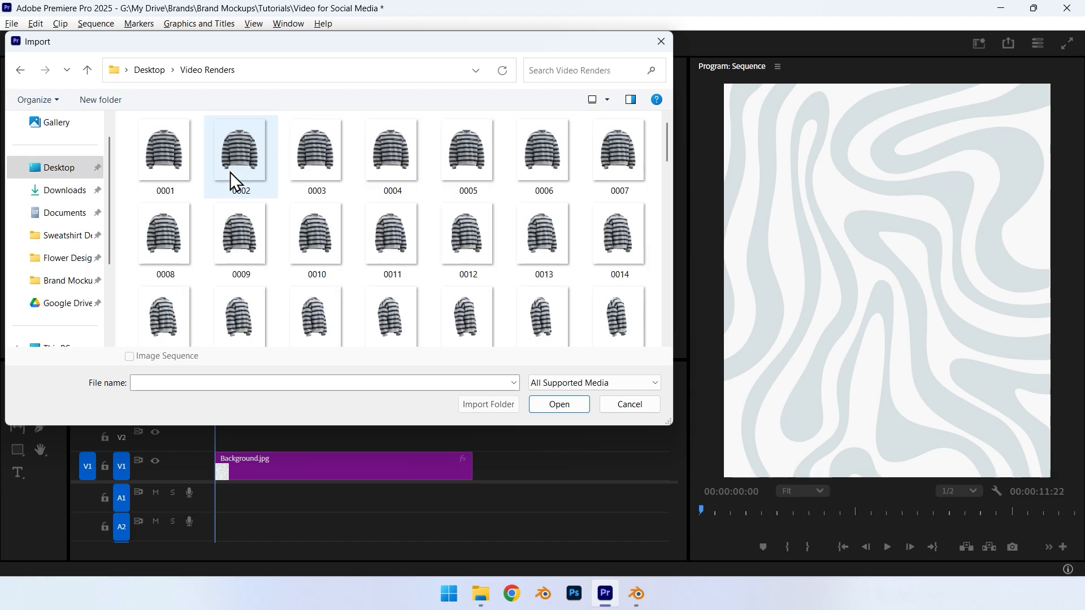
{"action": "left_click", "coordinate": [174, 156]}
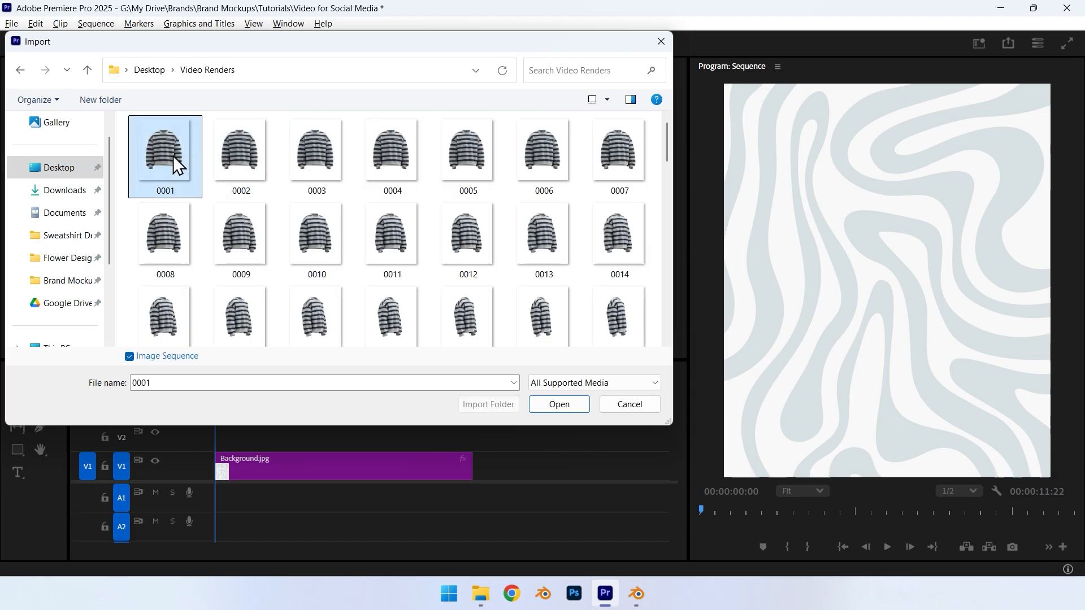
{"action": "left_click", "coordinate": [130, 357]}
{"action": "left_click", "coordinate": [129, 356]}
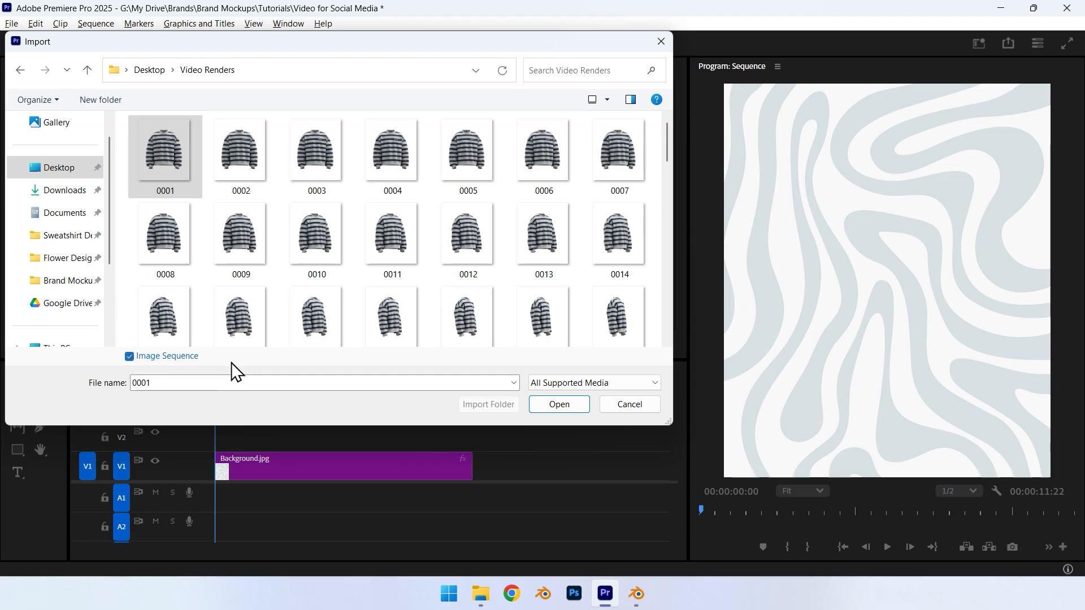
{"action": "left_click", "coordinate": [535, 407]}
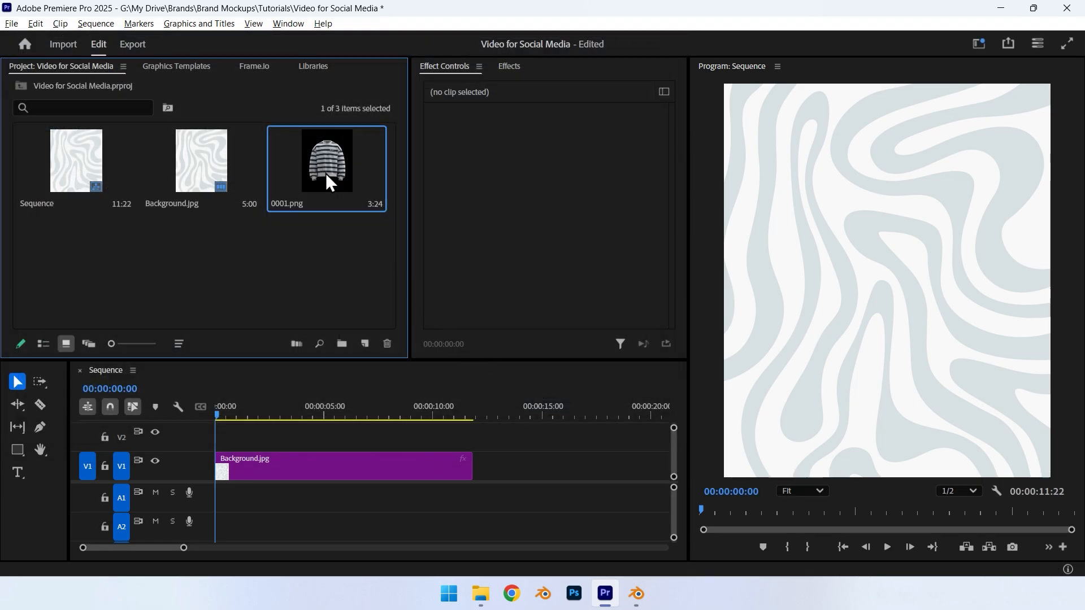
Step: Place the 0001.png sequence on track V2 above the background at the timeline start and apply the Drop Shadow effect to it
{"action": "left_click_drag", "start_coordinate": [324, 170], "coordinate": [211, 402]}
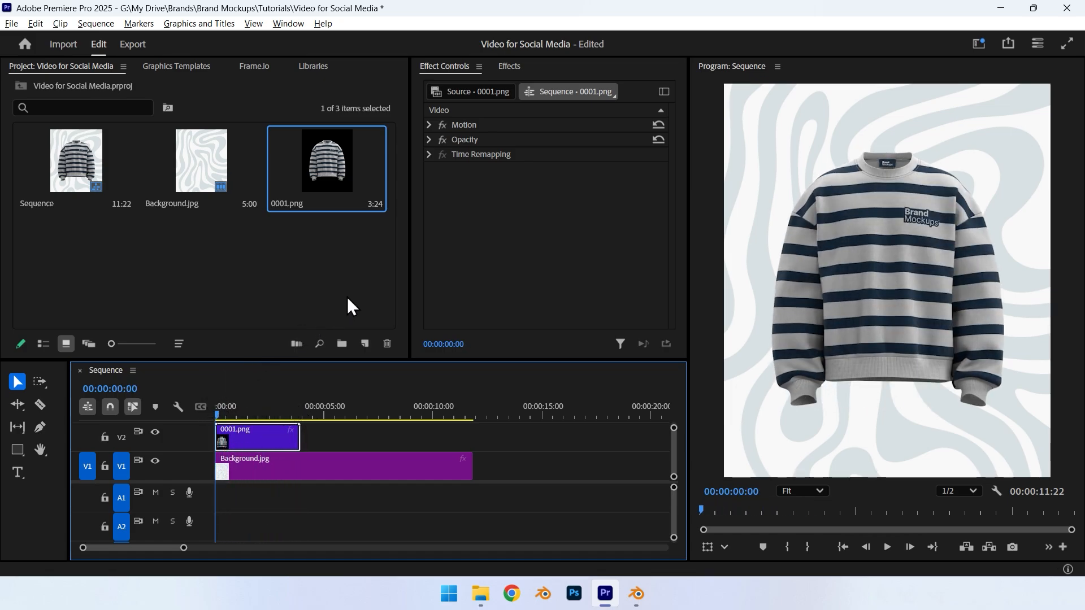
{"action": "left_click", "coordinate": [509, 67]}
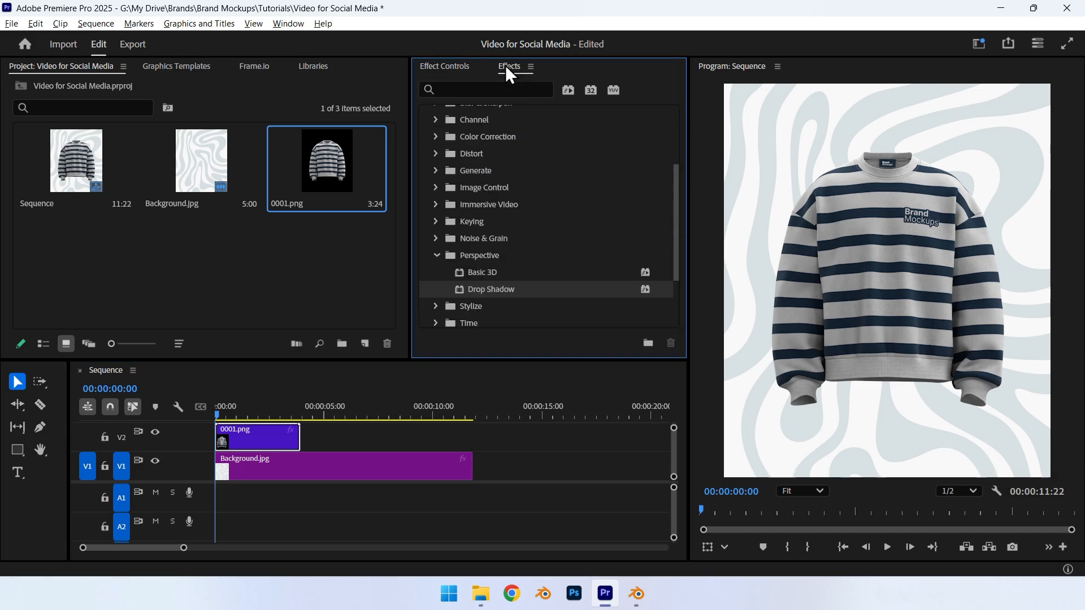
{"action": "left_click_drag", "start_coordinate": [500, 287], "coordinate": [266, 438]}
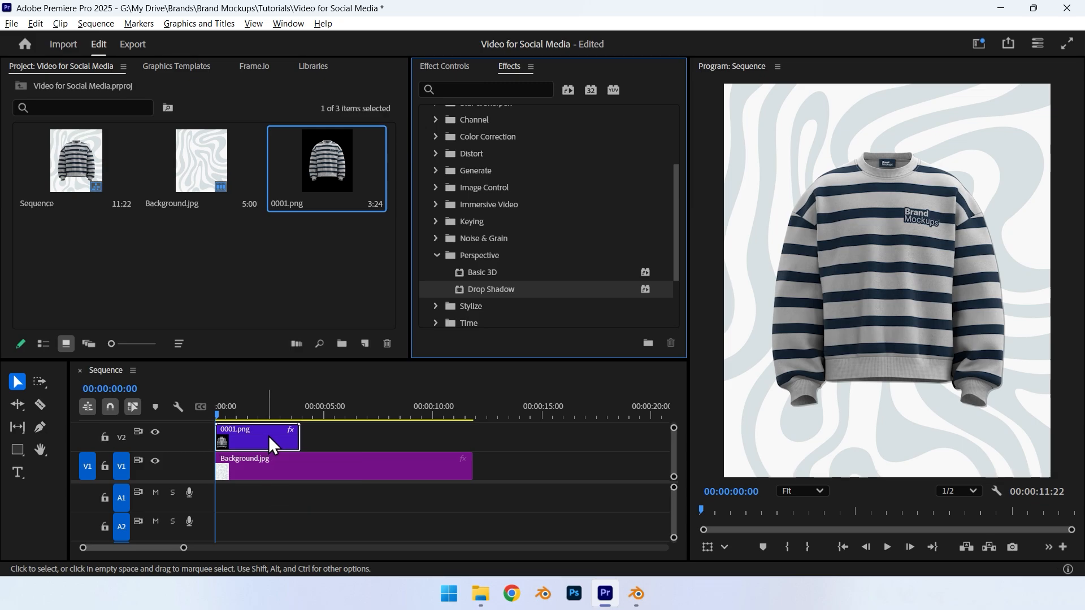
Step: Set the sweatshirt clip's drop shadow to direction 180°, distance 11 and softness 34
{"action": "left_click", "coordinate": [451, 69]}
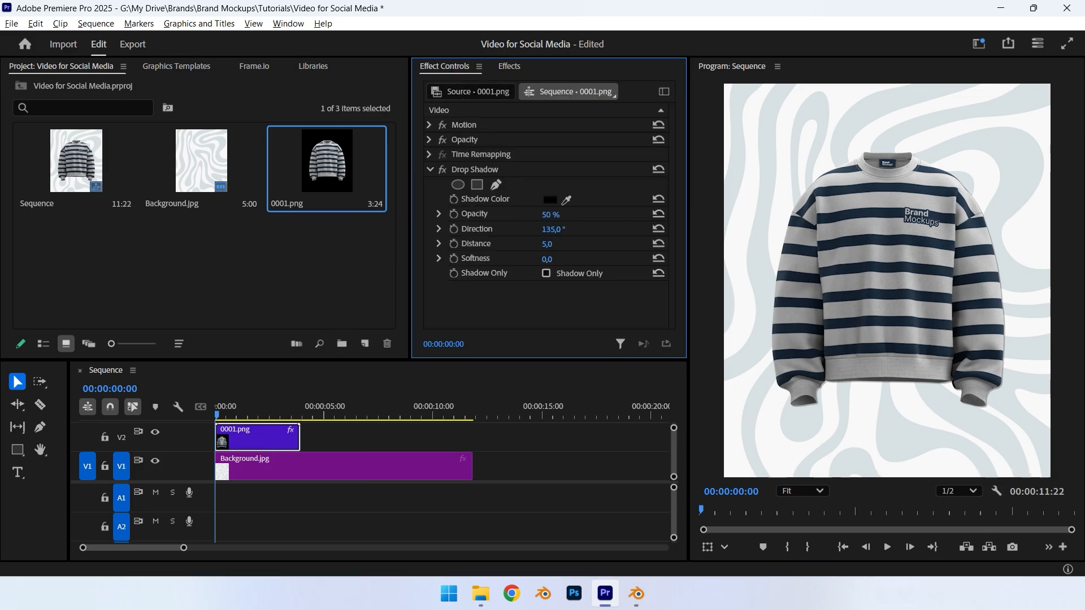
{"action": "left_click", "coordinate": [558, 229]}
{"action": "type", "text": "180"}
{"action": "key", "text": "Return"}
{"action": "left_click", "coordinate": [547, 245]}
{"action": "type", "text": "11"}
{"action": "key", "text": "Return"}
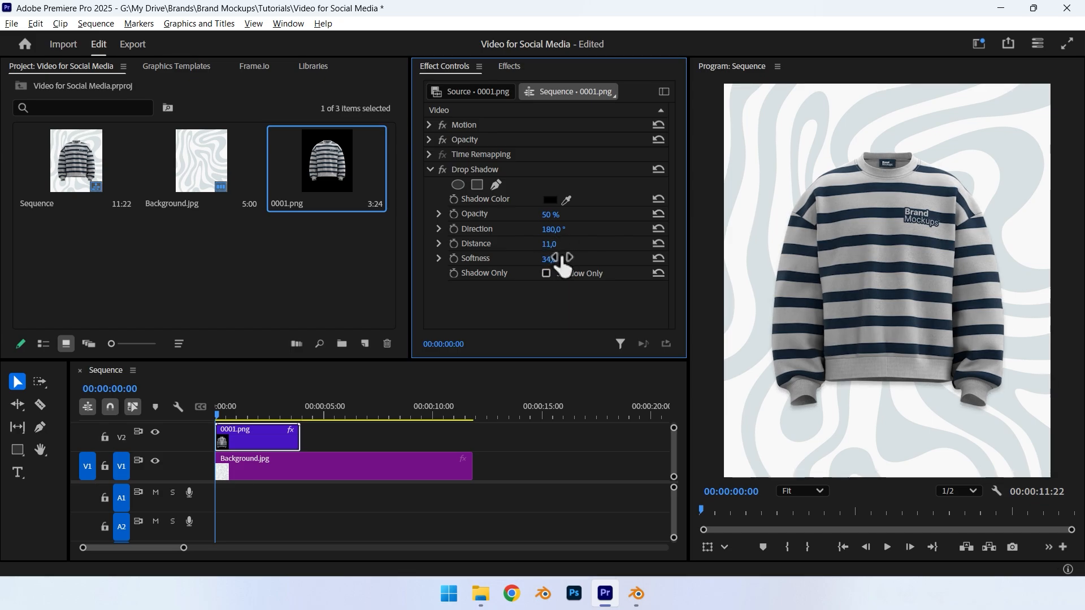
Step: Duplicate the sweatshirt clip twice end to end on V2 to span the background's length, and play the sequence from the start
{"action": "left_click_drag", "start_coordinate": [216, 411], "coordinate": [269, 412]}
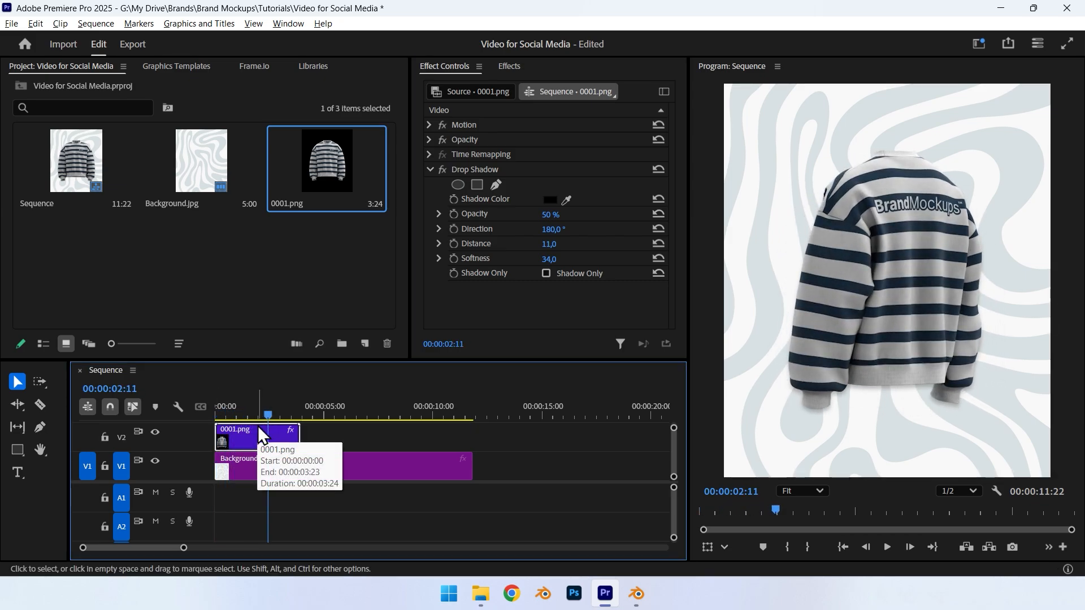
{"action": "left_click", "coordinate": [347, 409]}
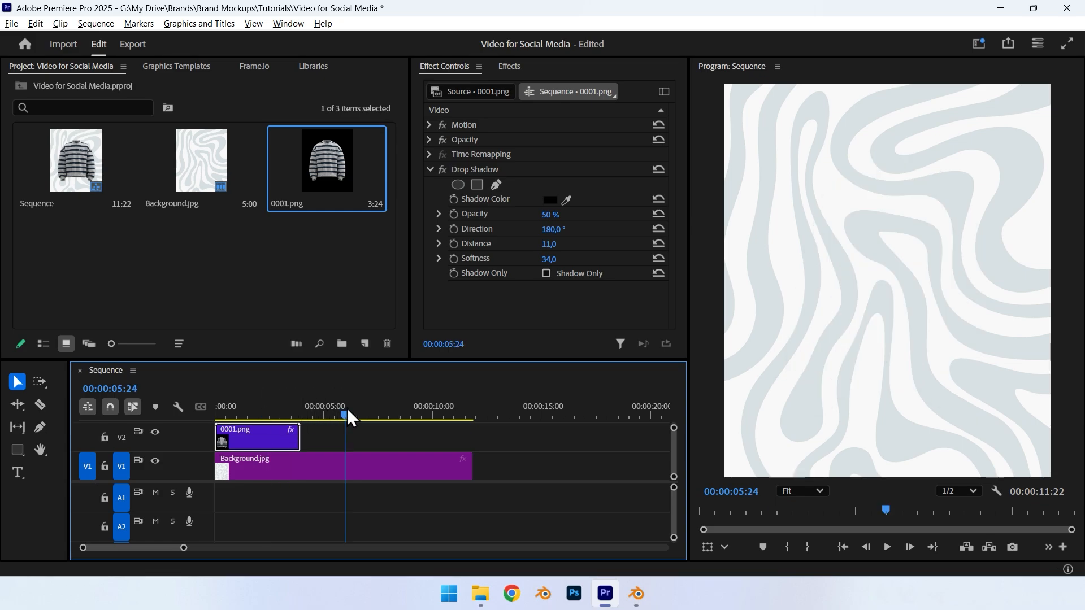
{"action": "key", "text": "ctrl+v"}
{"action": "left_click", "coordinate": [494, 414]}
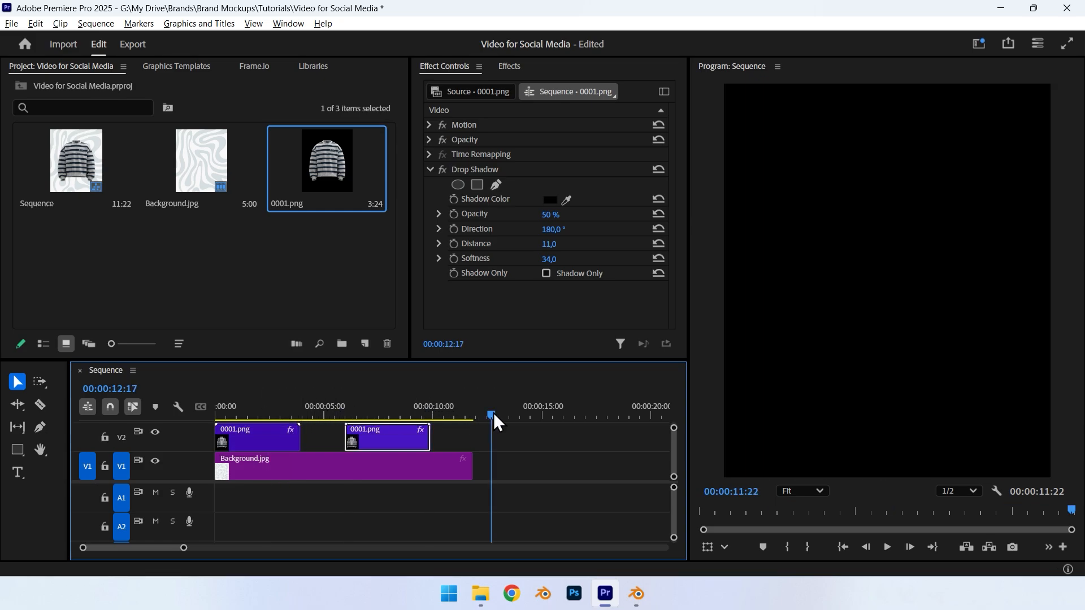
{"action": "key", "text": "ctrl+v"}
{"action": "left_click_drag", "start_coordinate": [389, 430], "coordinate": [346, 431]}
{"action": "left_click_drag", "start_coordinate": [522, 433], "coordinate": [215, 417]}
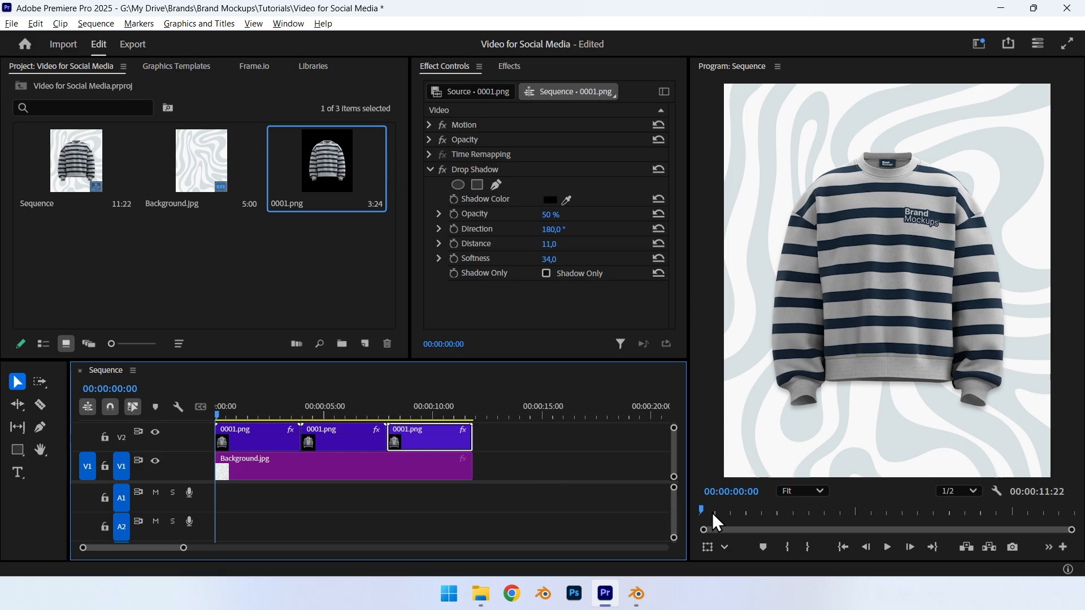
{"action": "left_click", "coordinate": [887, 547]}
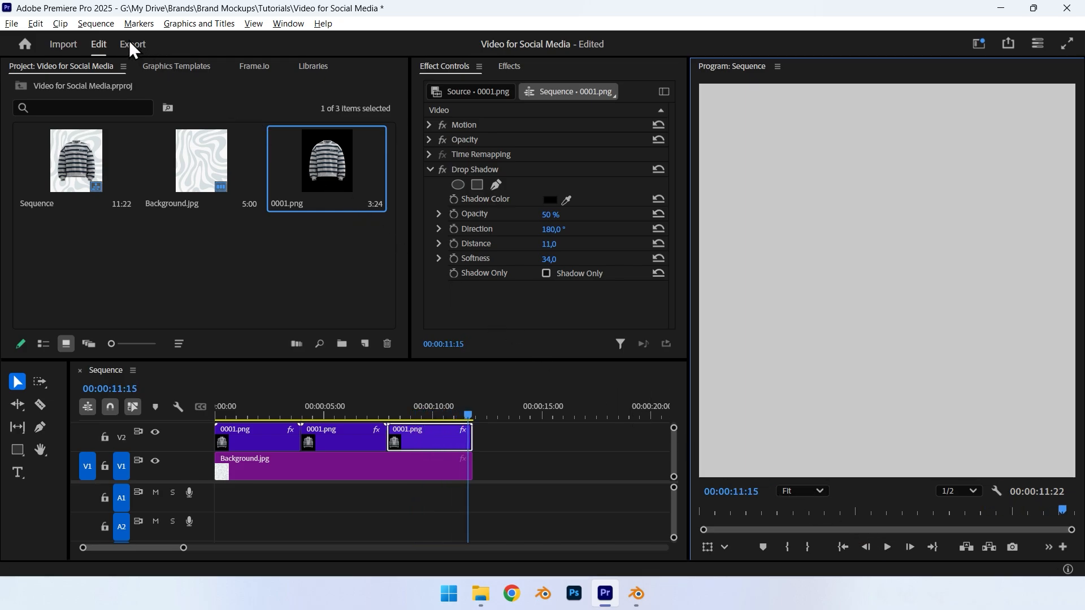
Step: Export the sequence to the Desktop as an MP4 file named Video
{"action": "left_click", "coordinate": [131, 45]}
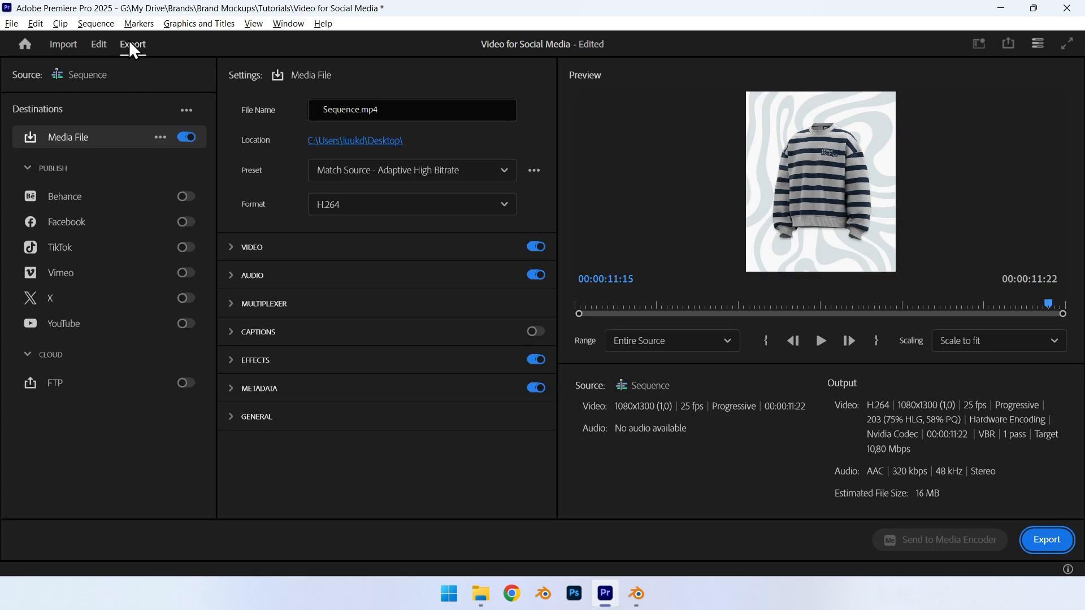
{"action": "left_click", "coordinate": [338, 146]}
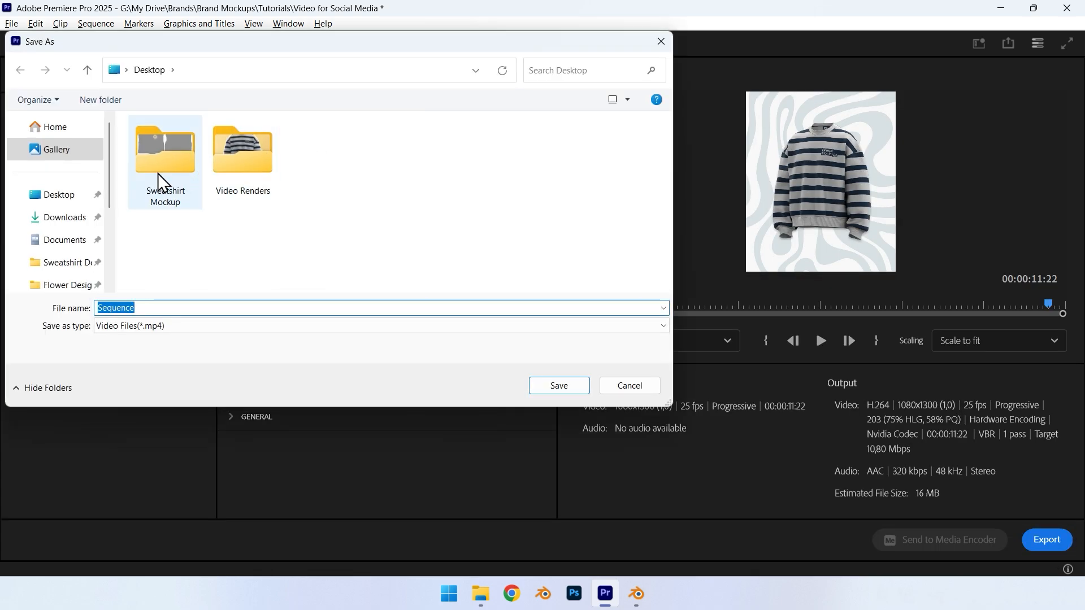
{"action": "left_click", "coordinate": [60, 195]}
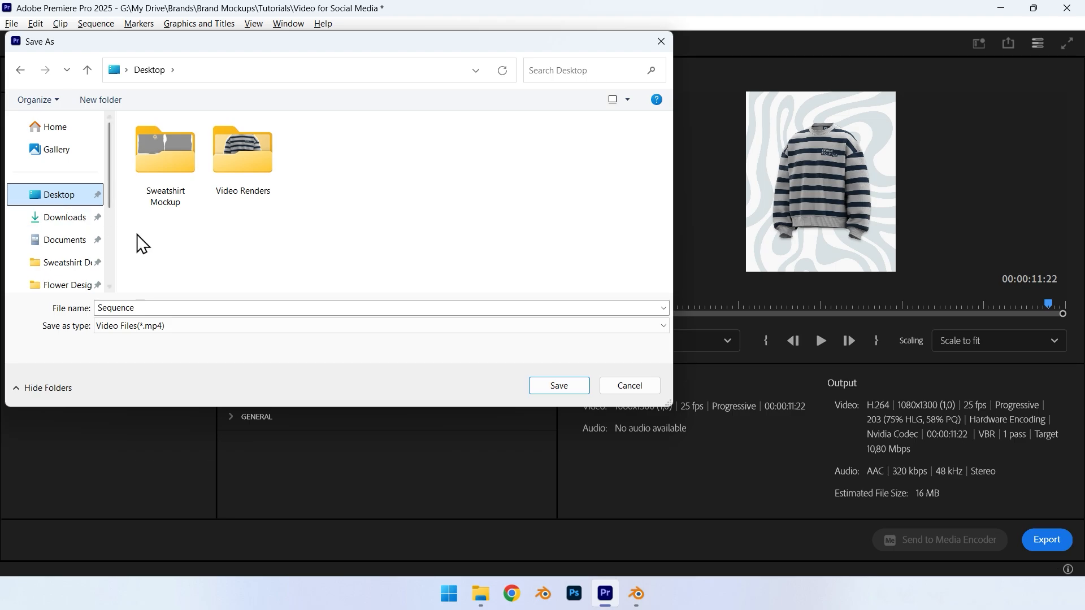
{"action": "double_click", "coordinate": [202, 306]}
{"action": "type", "text": "Video"}
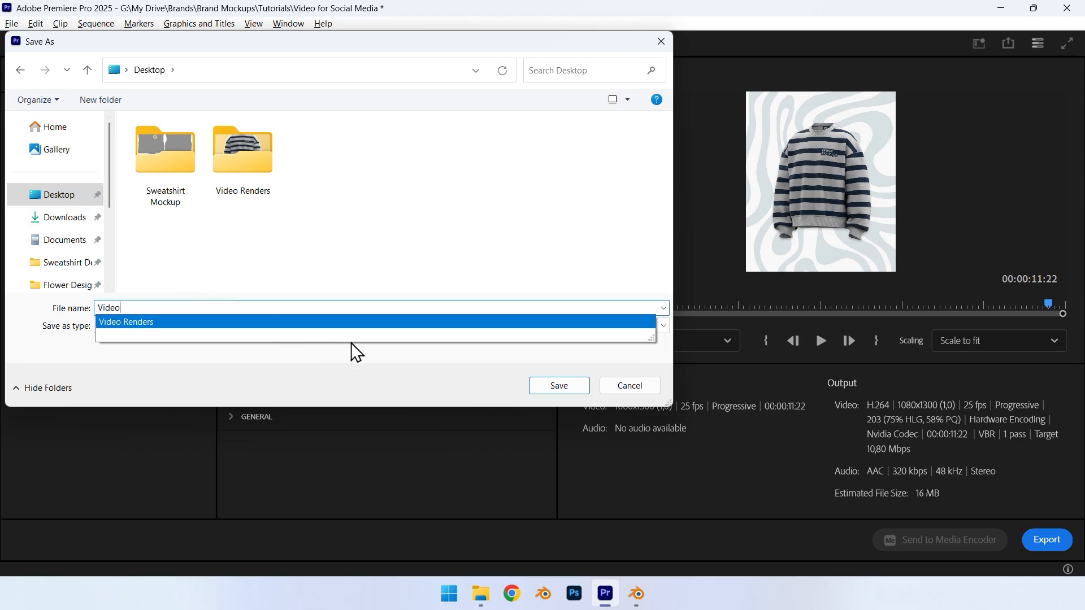
{"action": "left_click", "coordinate": [532, 384]}
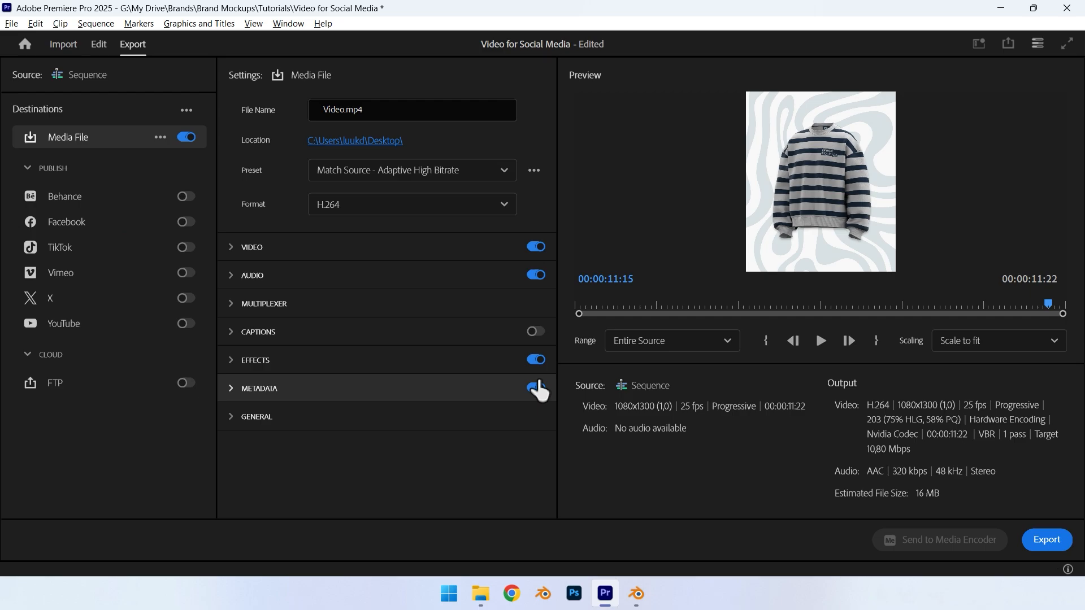
{"action": "left_click", "coordinate": [1049, 539]}
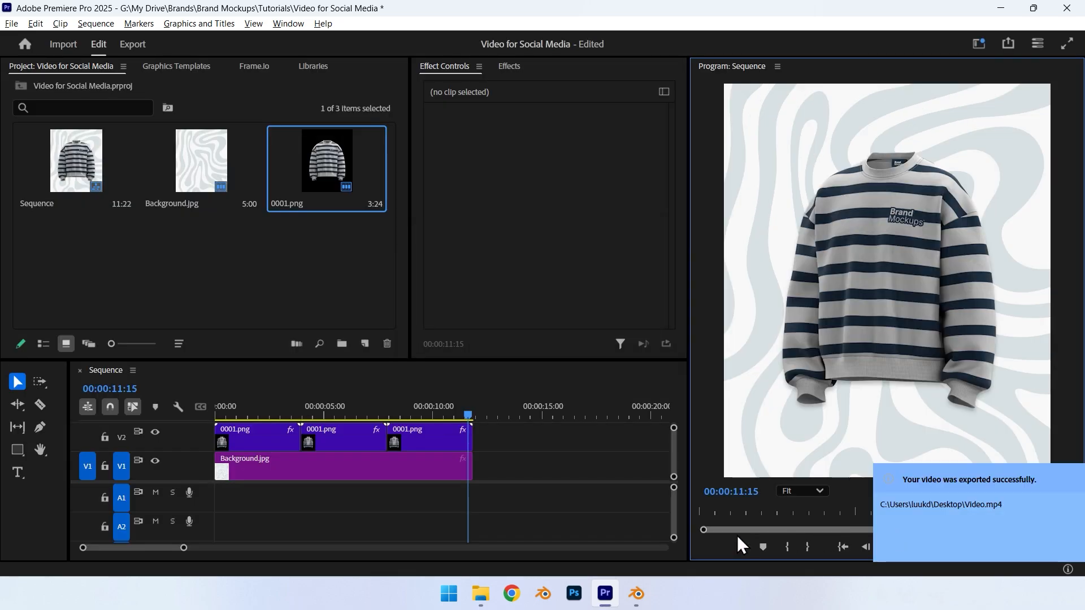
Step: Switch to File Explorer and play the exported Video file from the Desktop
{"action": "left_click", "coordinate": [480, 593]}
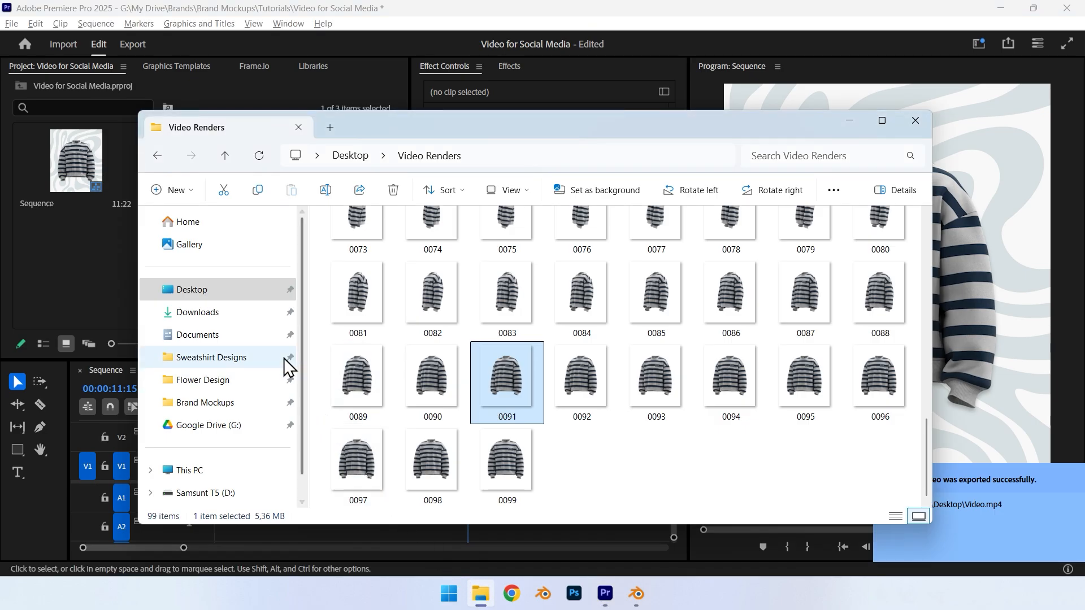
{"action": "left_click", "coordinate": [232, 295]}
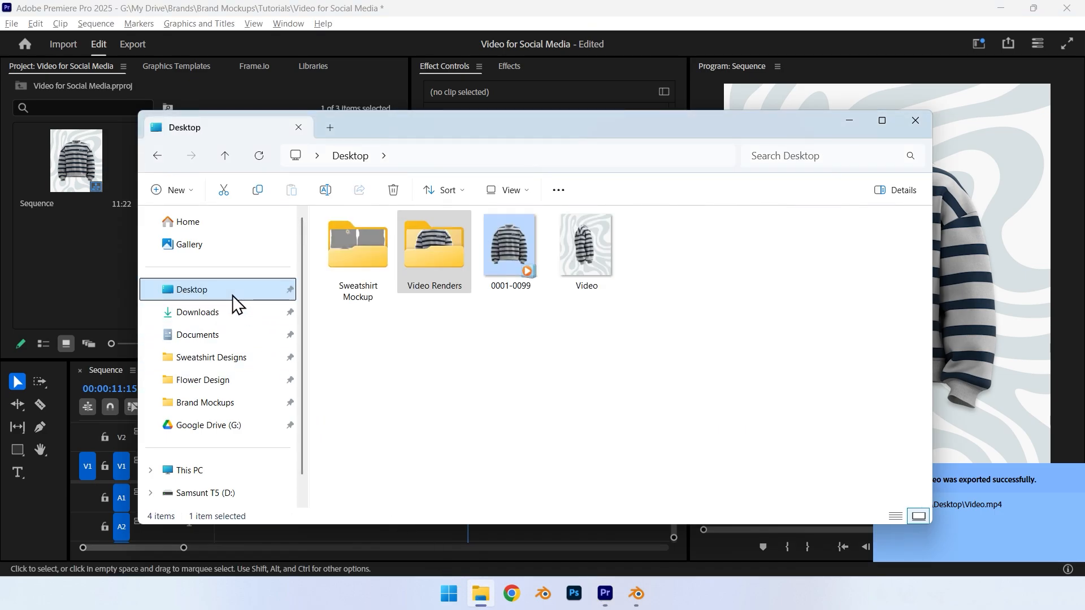
{"action": "double_click", "coordinate": [577, 263]}
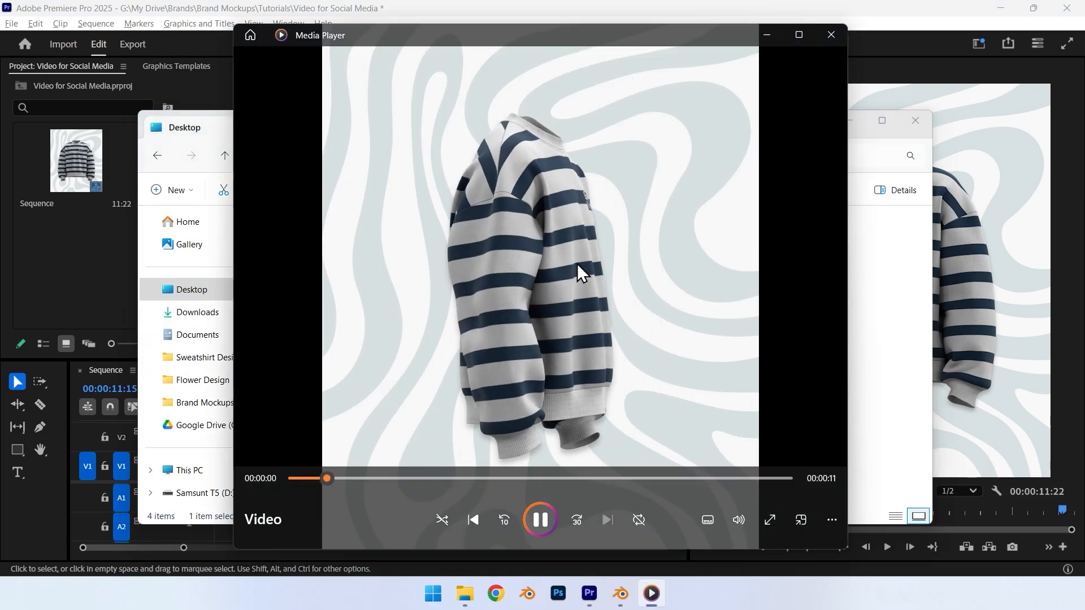